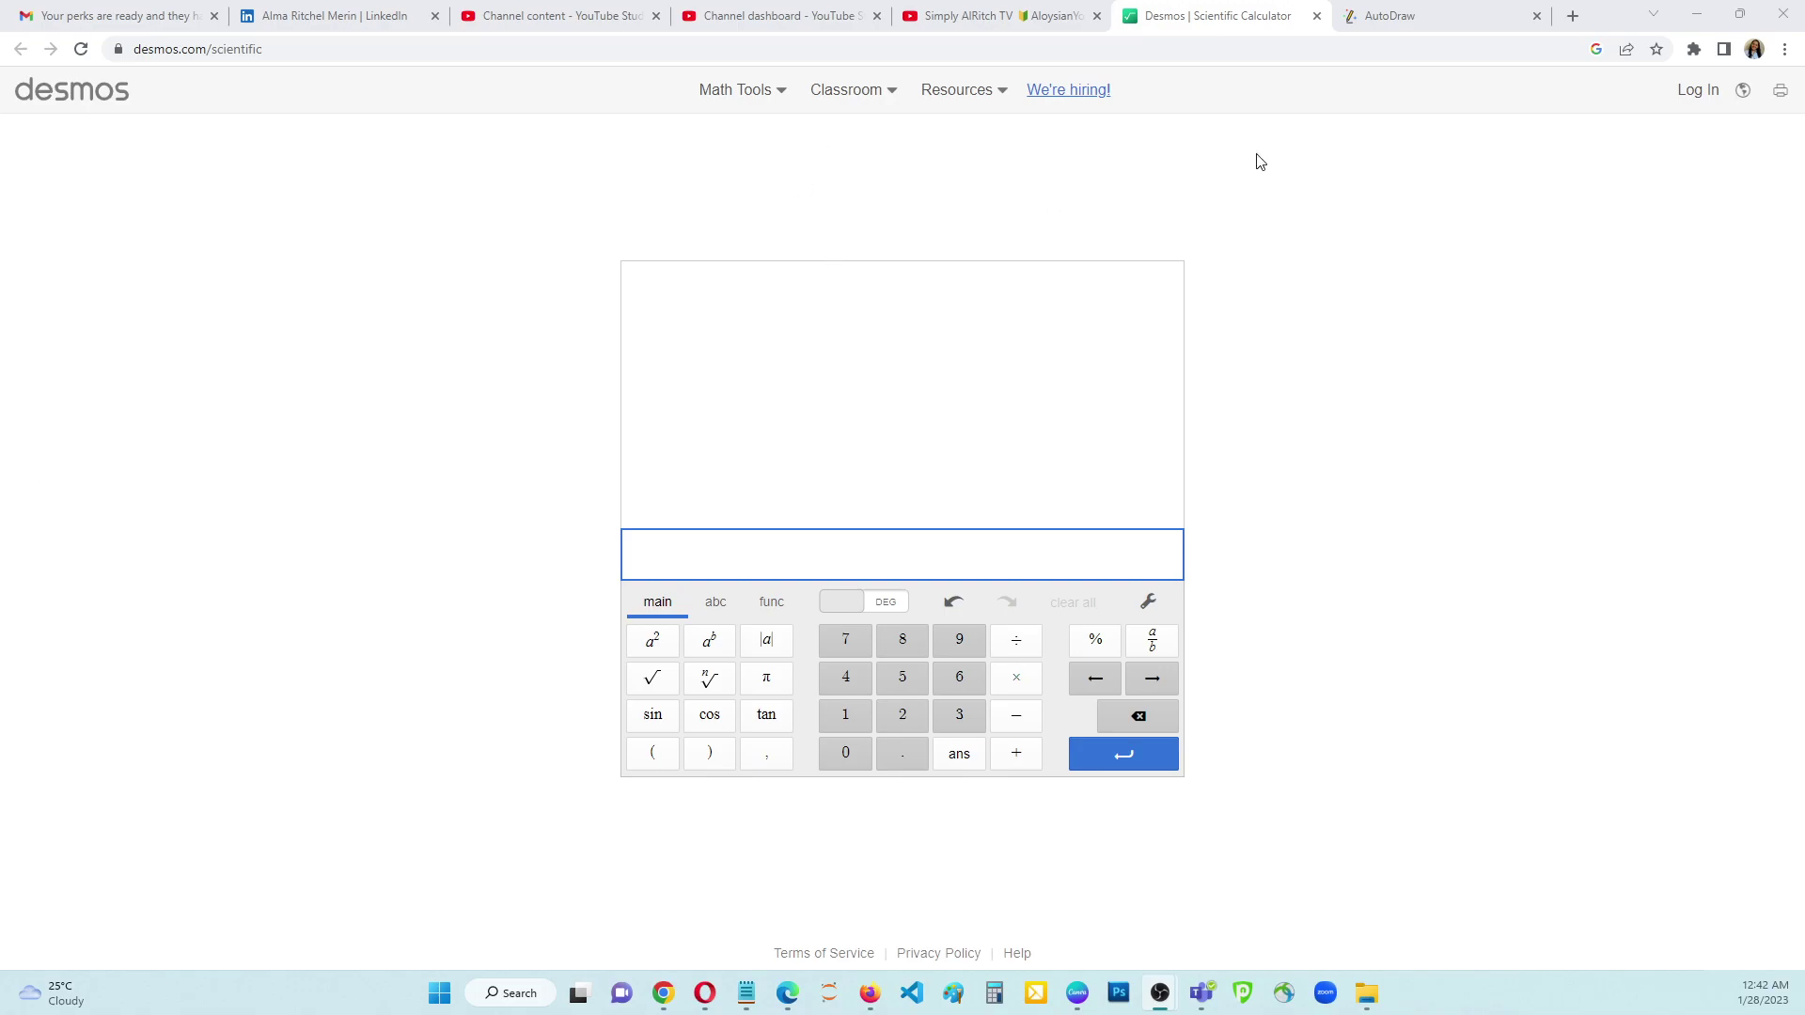
Step: Handwrite 2³ = 2 × 2 × 2 = 8 across the top of the AutoDraw canvas
click(1389, 17)
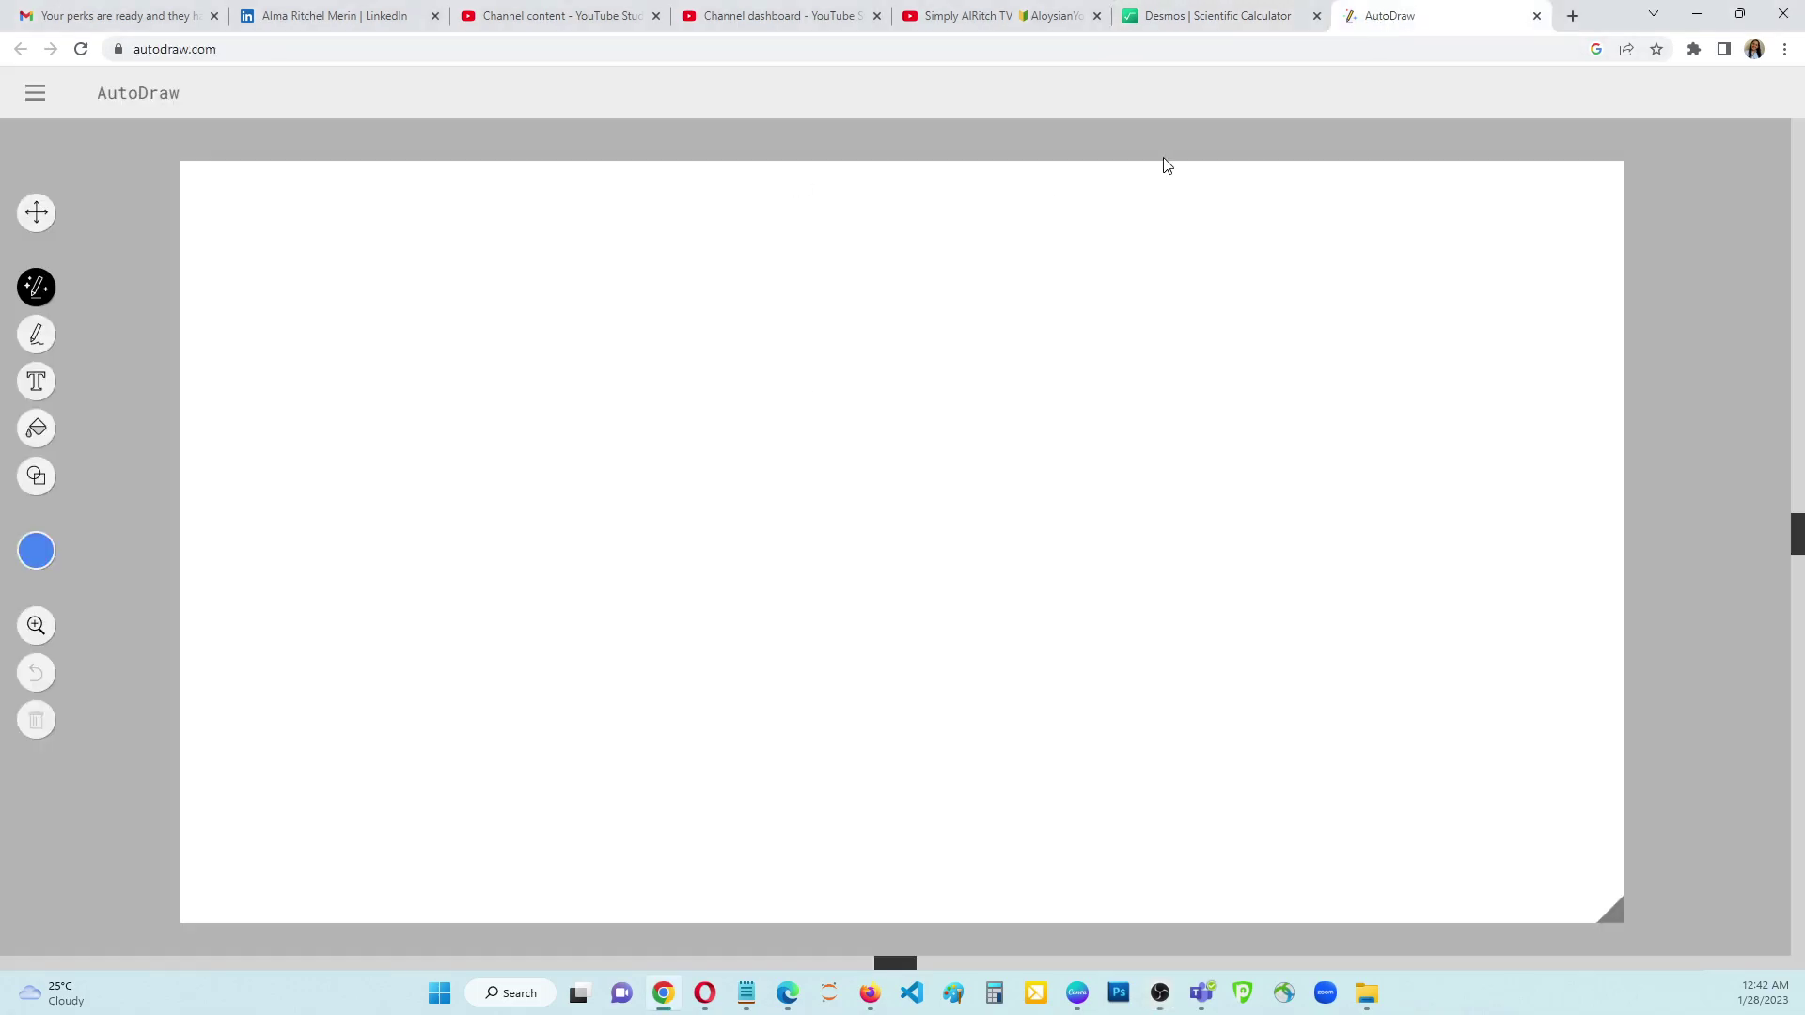
mouse_move(369, 365)
mouse_down()
mouse_move(419, 399)
mouse_move(367, 432)
mouse_move(473, 426)
mouse_up()
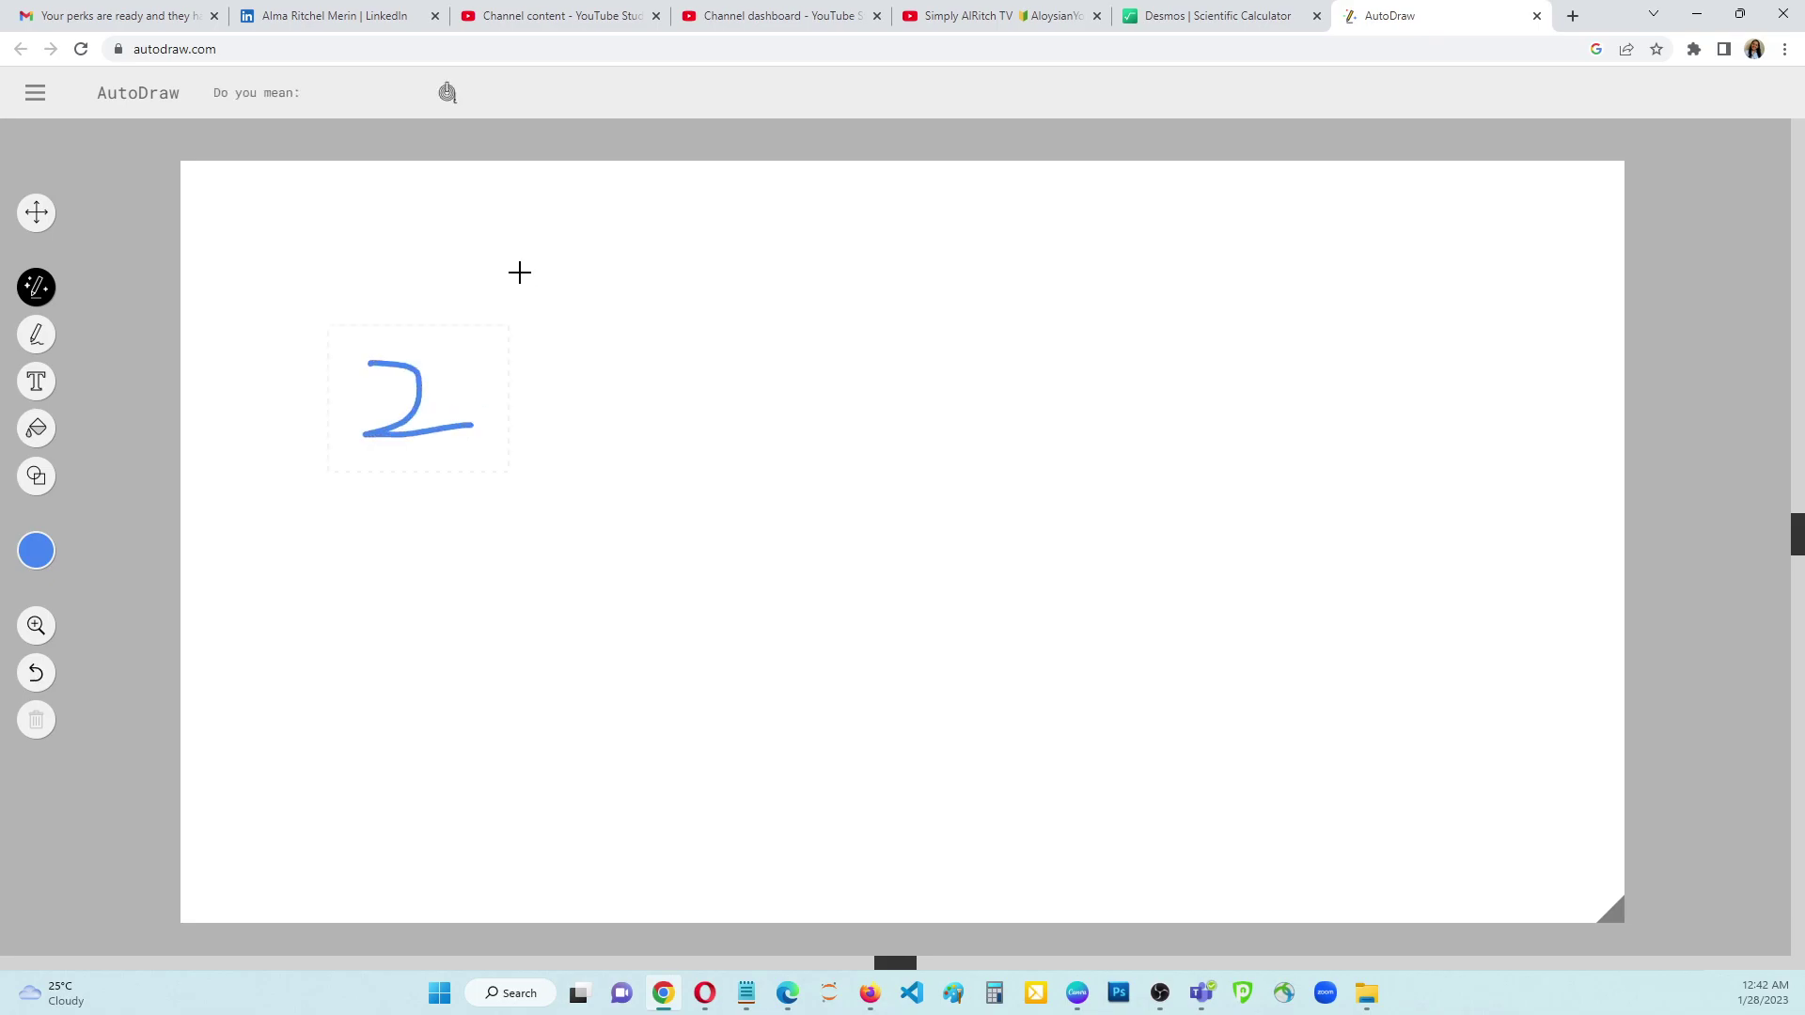
click(427, 261)
mouse_move(516, 264)
mouse_down()
mouse_move(461, 302)
mouse_move(512, 327)
mouse_move(467, 339)
mouse_move(613, 359)
mouse_move(635, 405)
mouse_move(815, 430)
mouse_up()
drag(872, 348, 860, 362)
mouse_move(817, 428)
mouse_down()
mouse_move(870, 349)
mouse_move(875, 421)
mouse_up()
mouse_move(947, 359)
mouse_down()
mouse_move(993, 423)
mouse_move(1082, 349)
mouse_move(1047, 407)
mouse_move(1062, 422)
mouse_up()
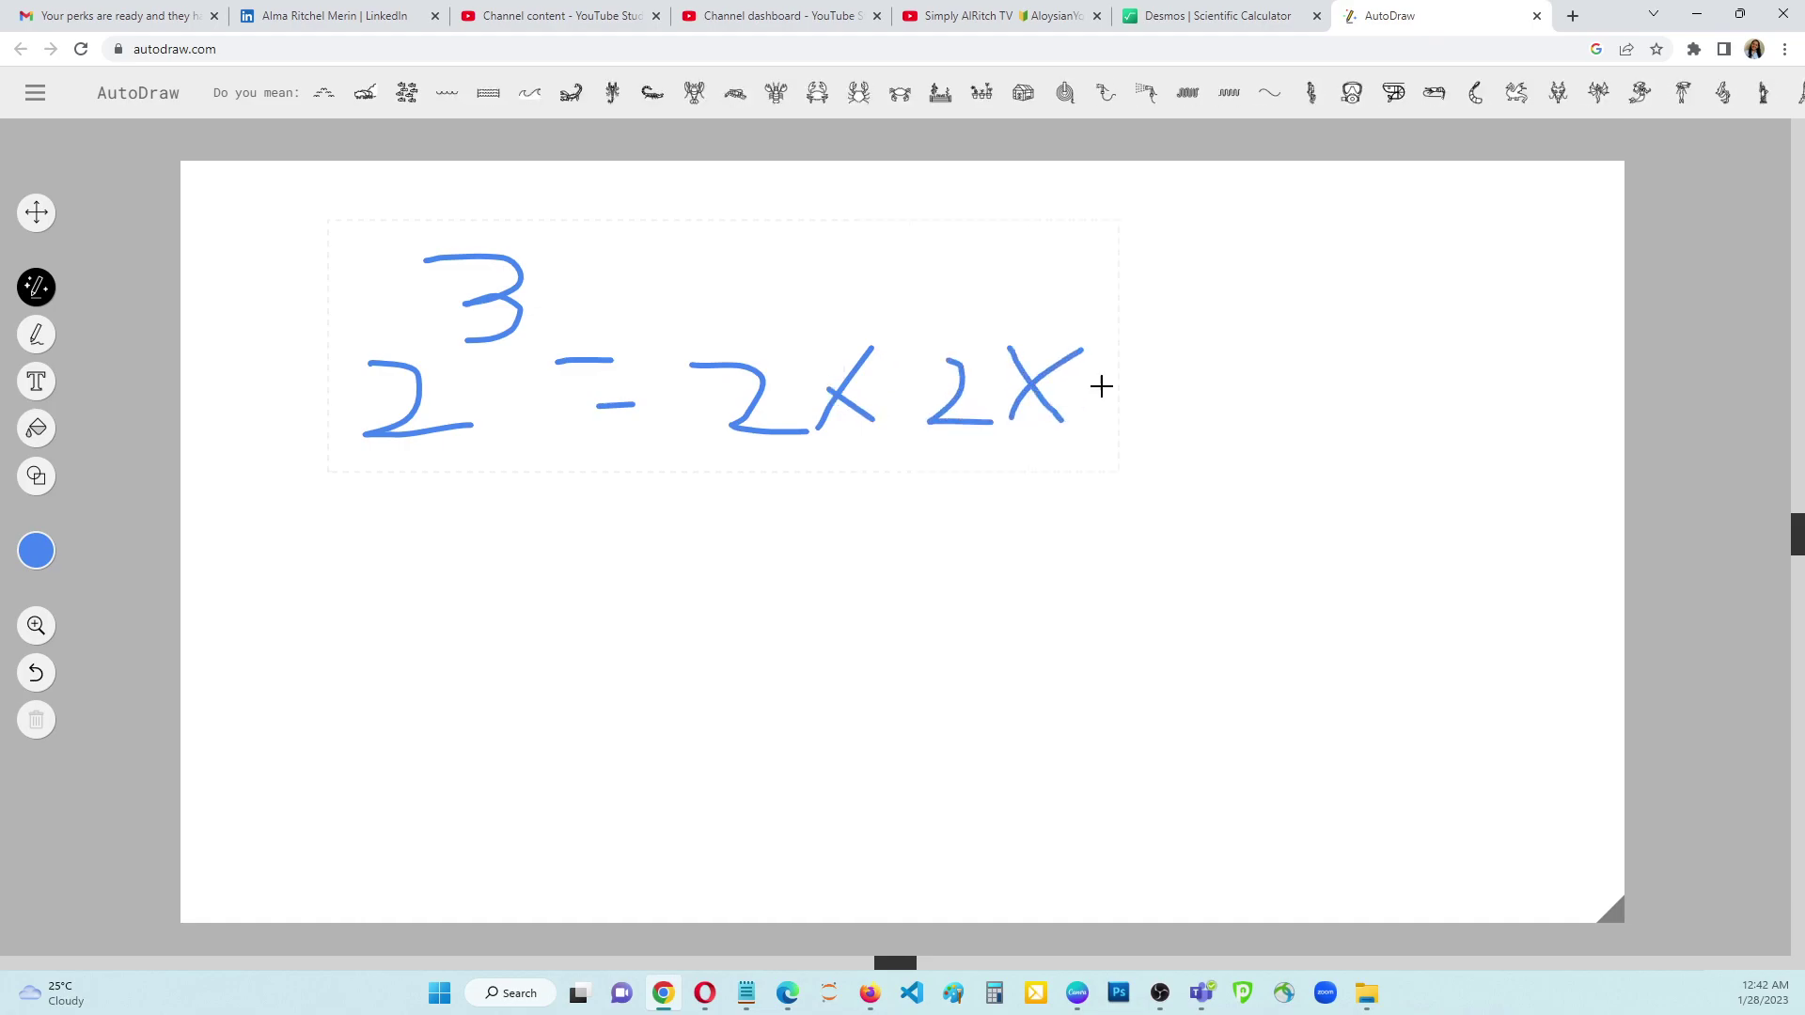
mouse_move(1113, 355)
mouse_down()
mouse_move(1144, 351)
mouse_move(1185, 412)
mouse_up()
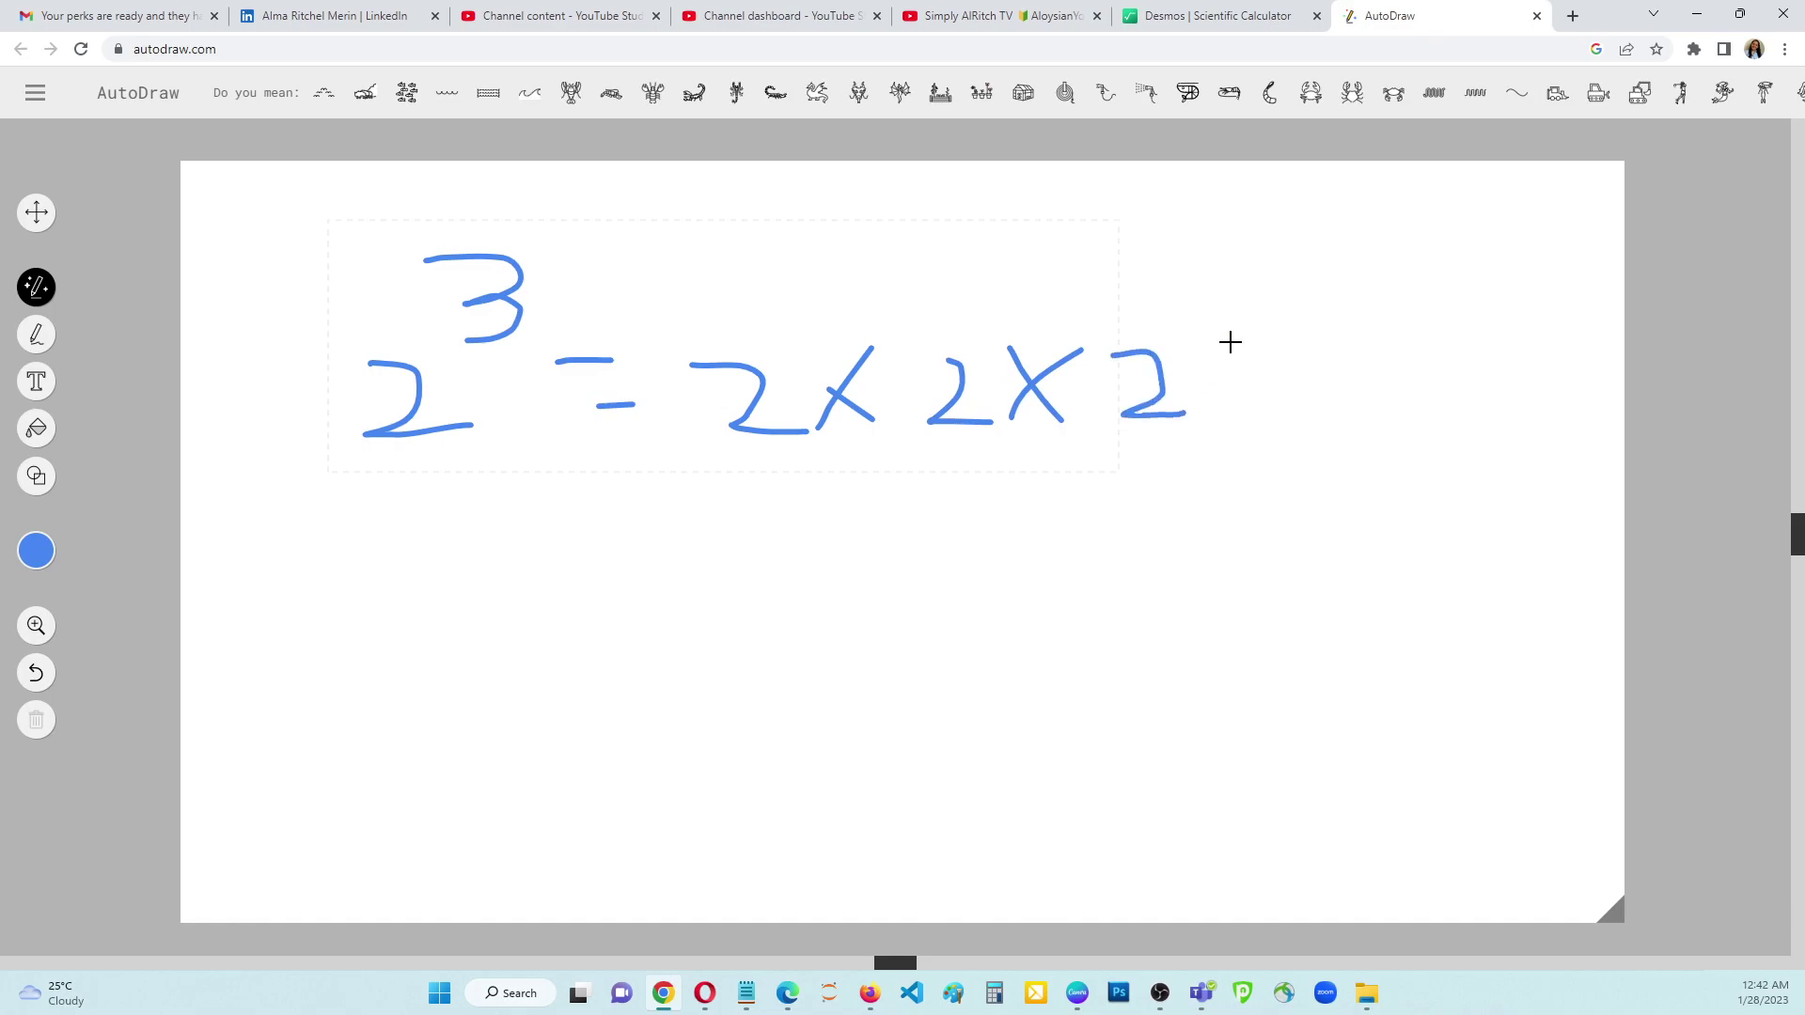
mouse_move(1245, 343)
mouse_down()
mouse_move(1279, 342)
mouse_move(1303, 387)
mouse_up()
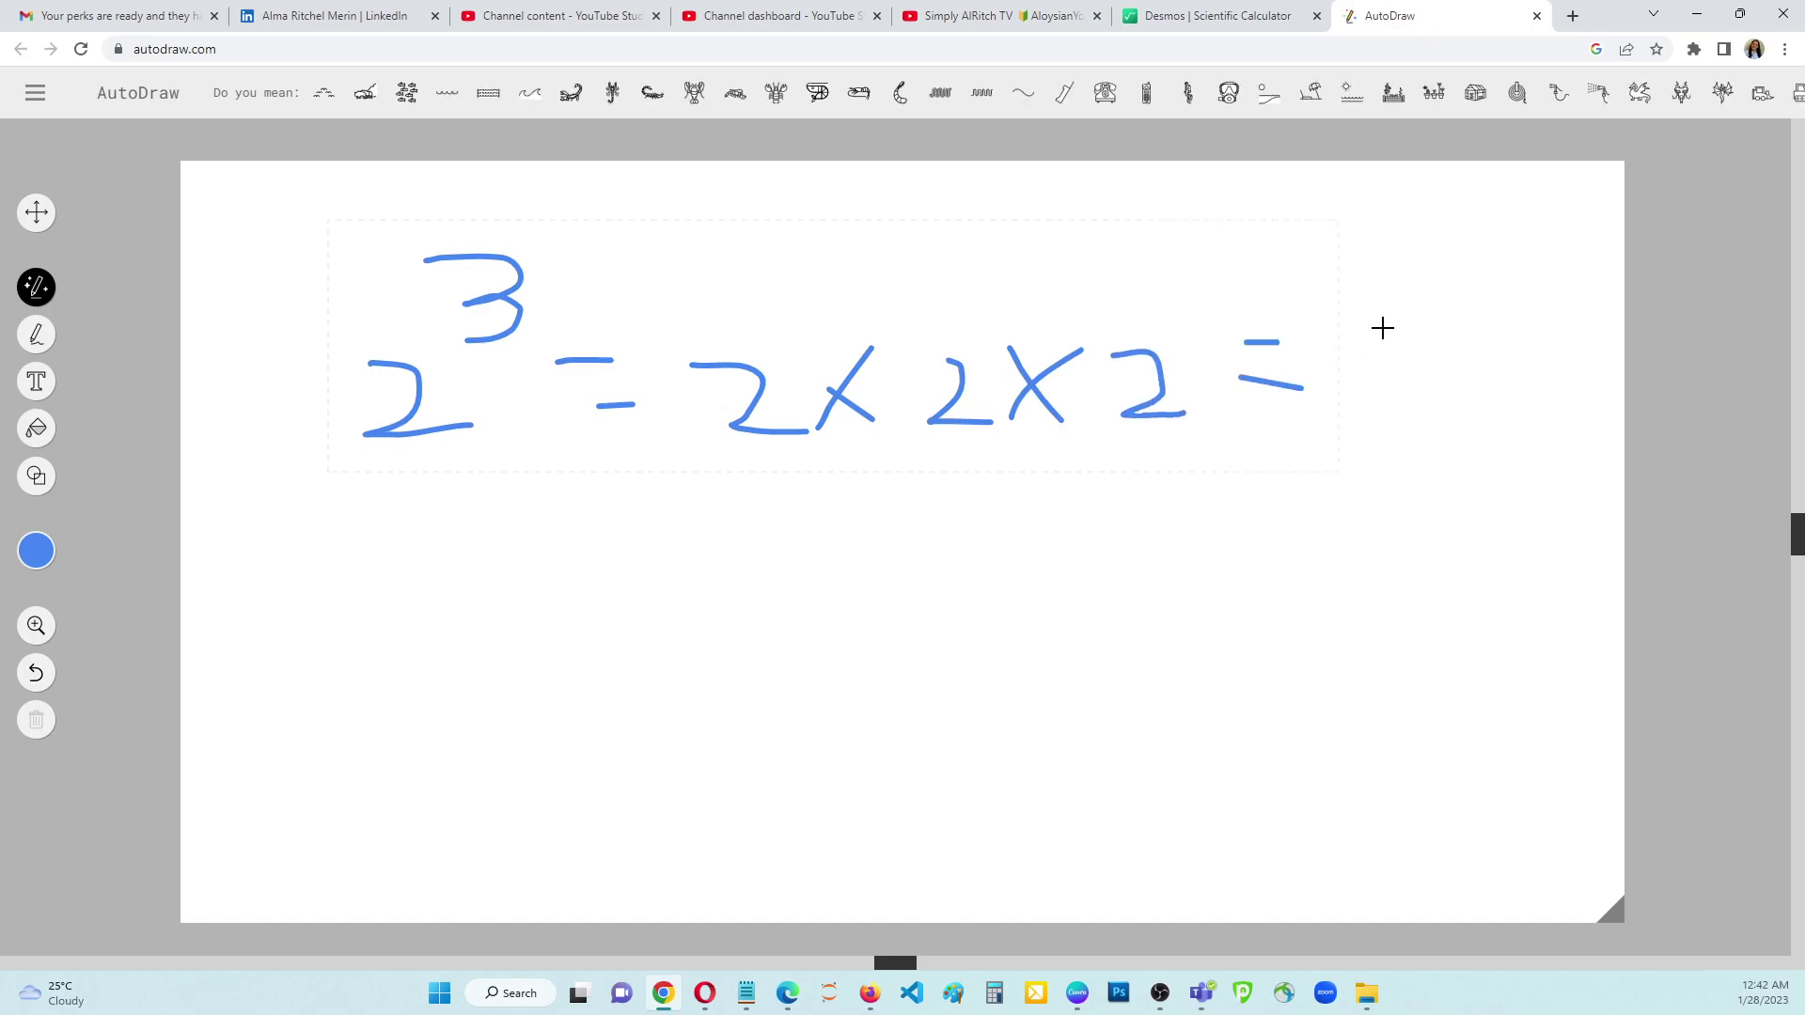
mouse_move(1392, 327)
mouse_down()
mouse_move(1430, 395)
mouse_move(1407, 420)
mouse_move(1398, 321)
mouse_up()
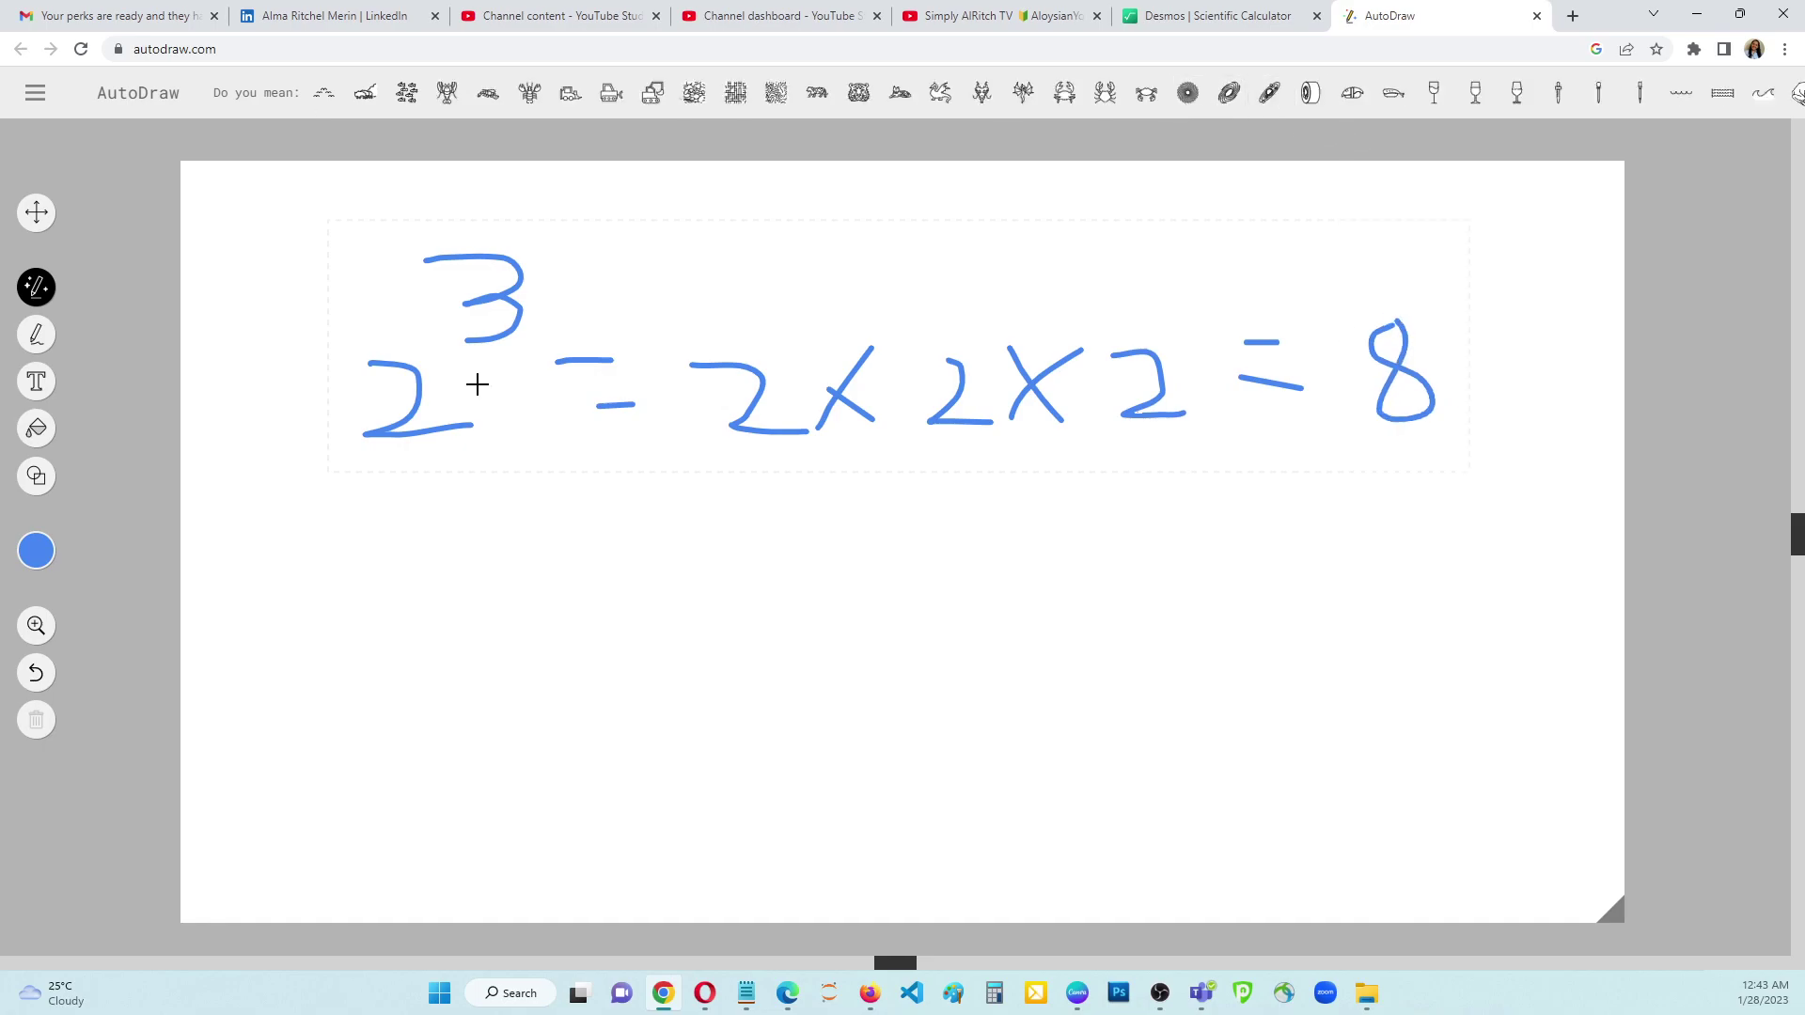
Step: Enter 2^3 in Desmos using the func tab's a^b key so it shows 8
click(1228, 15)
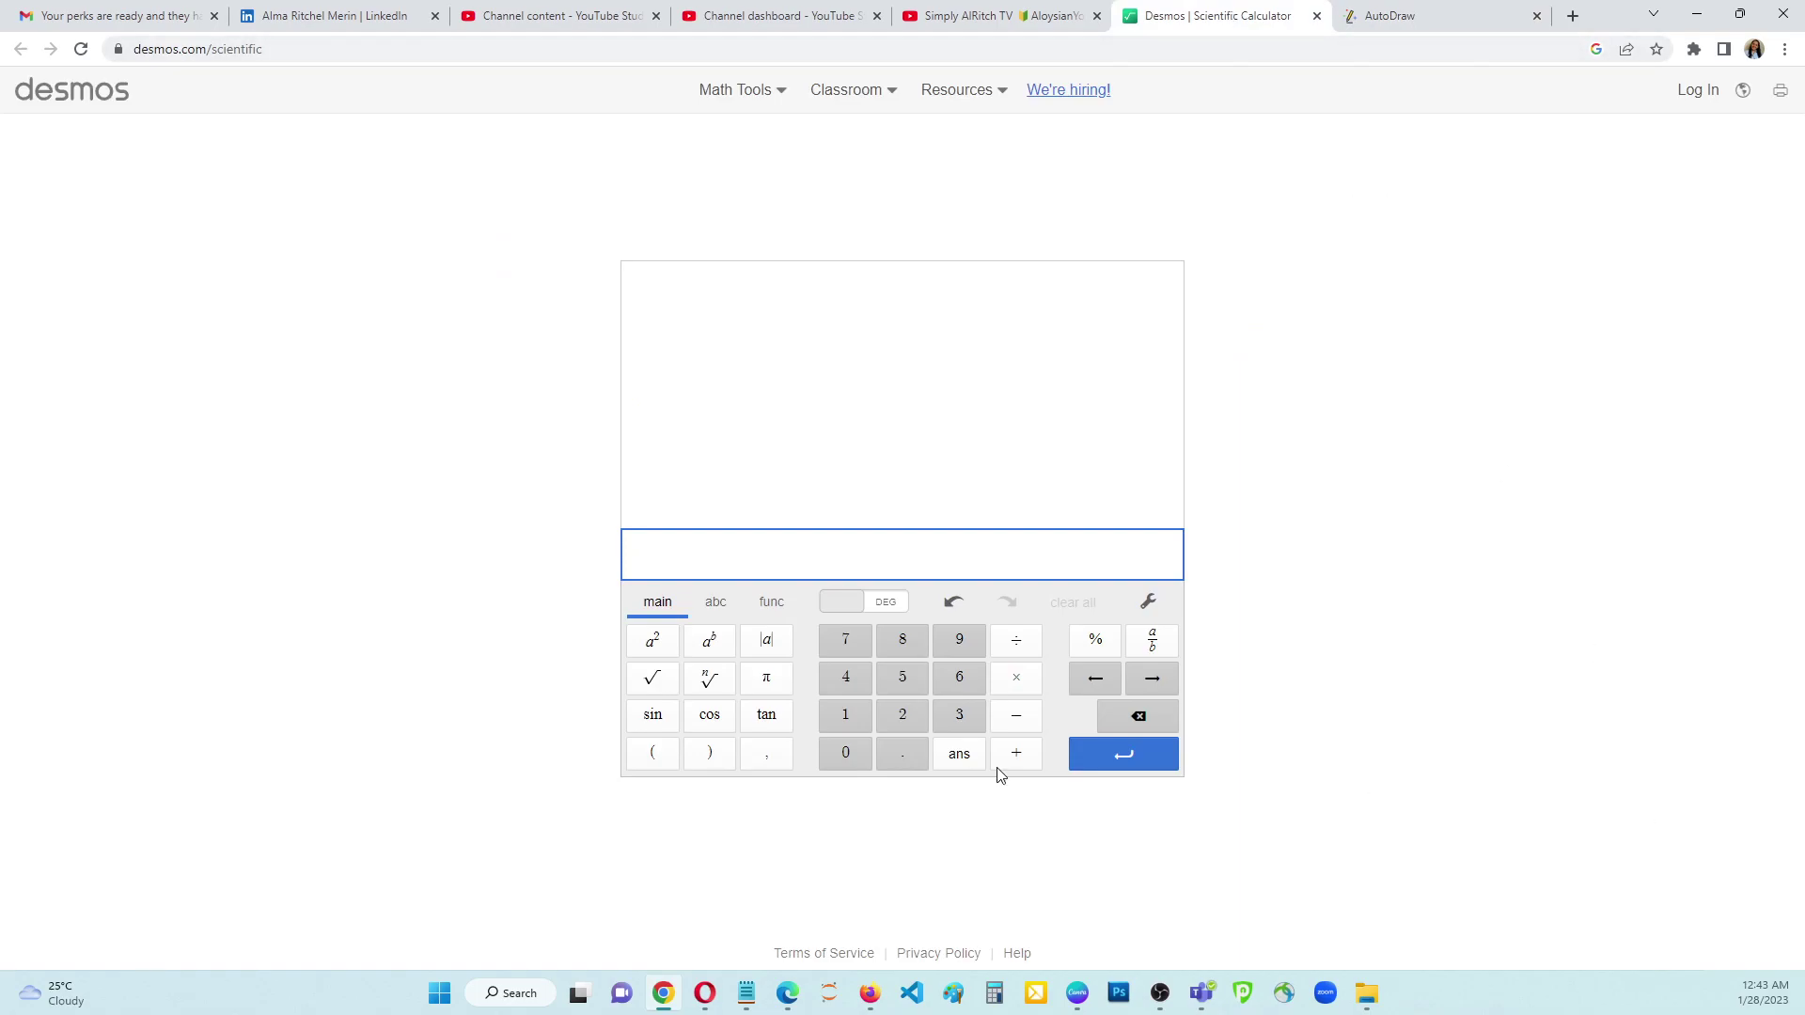
click(901, 718)
click(771, 598)
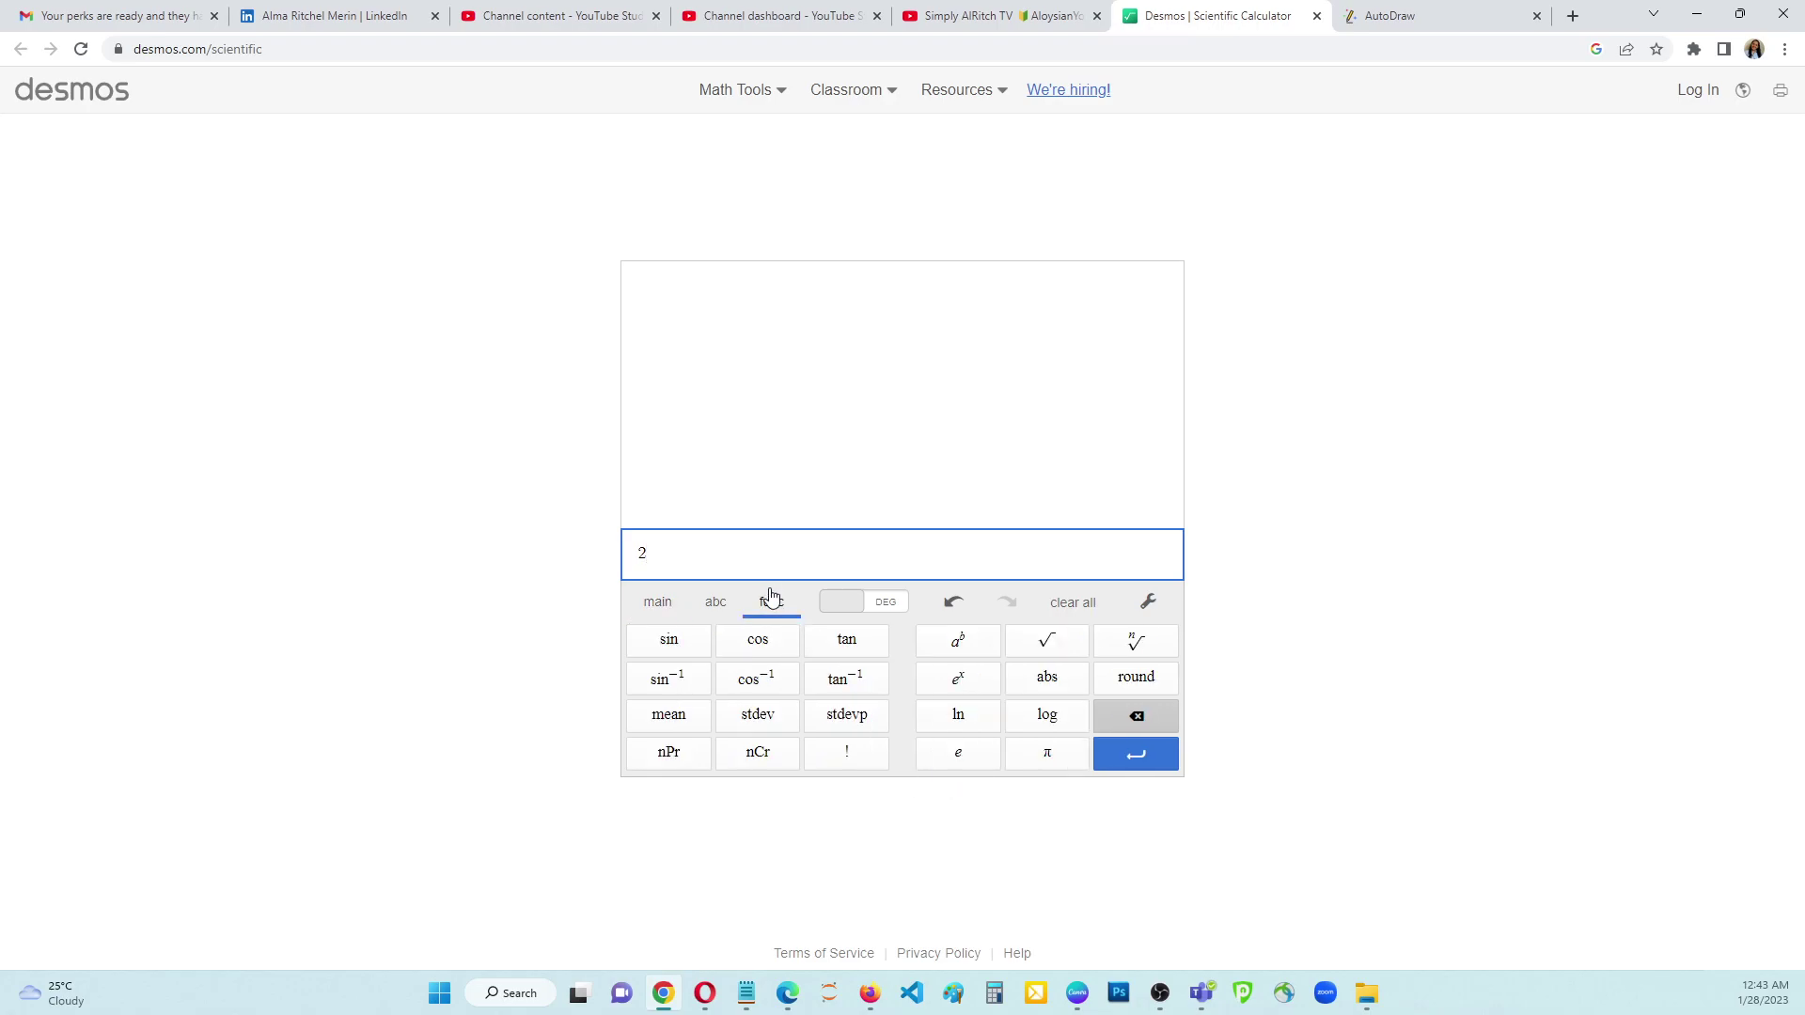
click(958, 647)
click(655, 611)
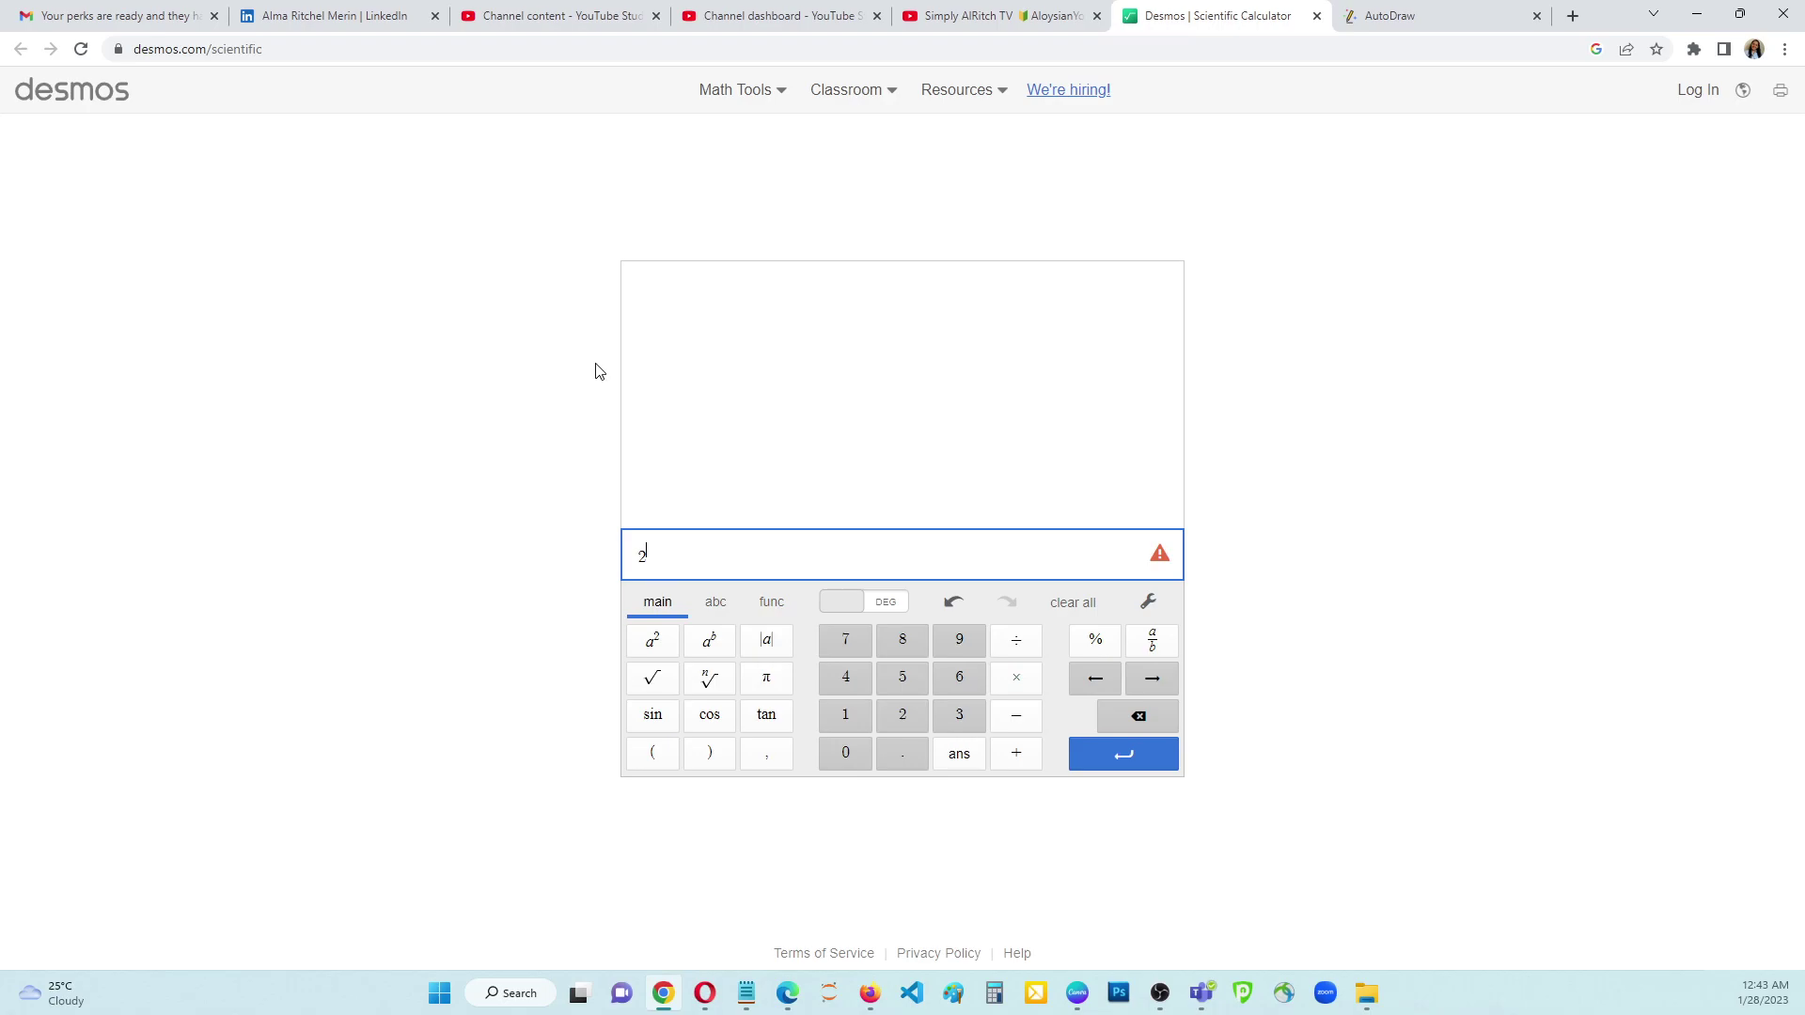
click(958, 718)
Step: Handwrite 2⁻³ = 1/2³ = on a new line below the first equation in AutoDraw
click(1408, 36)
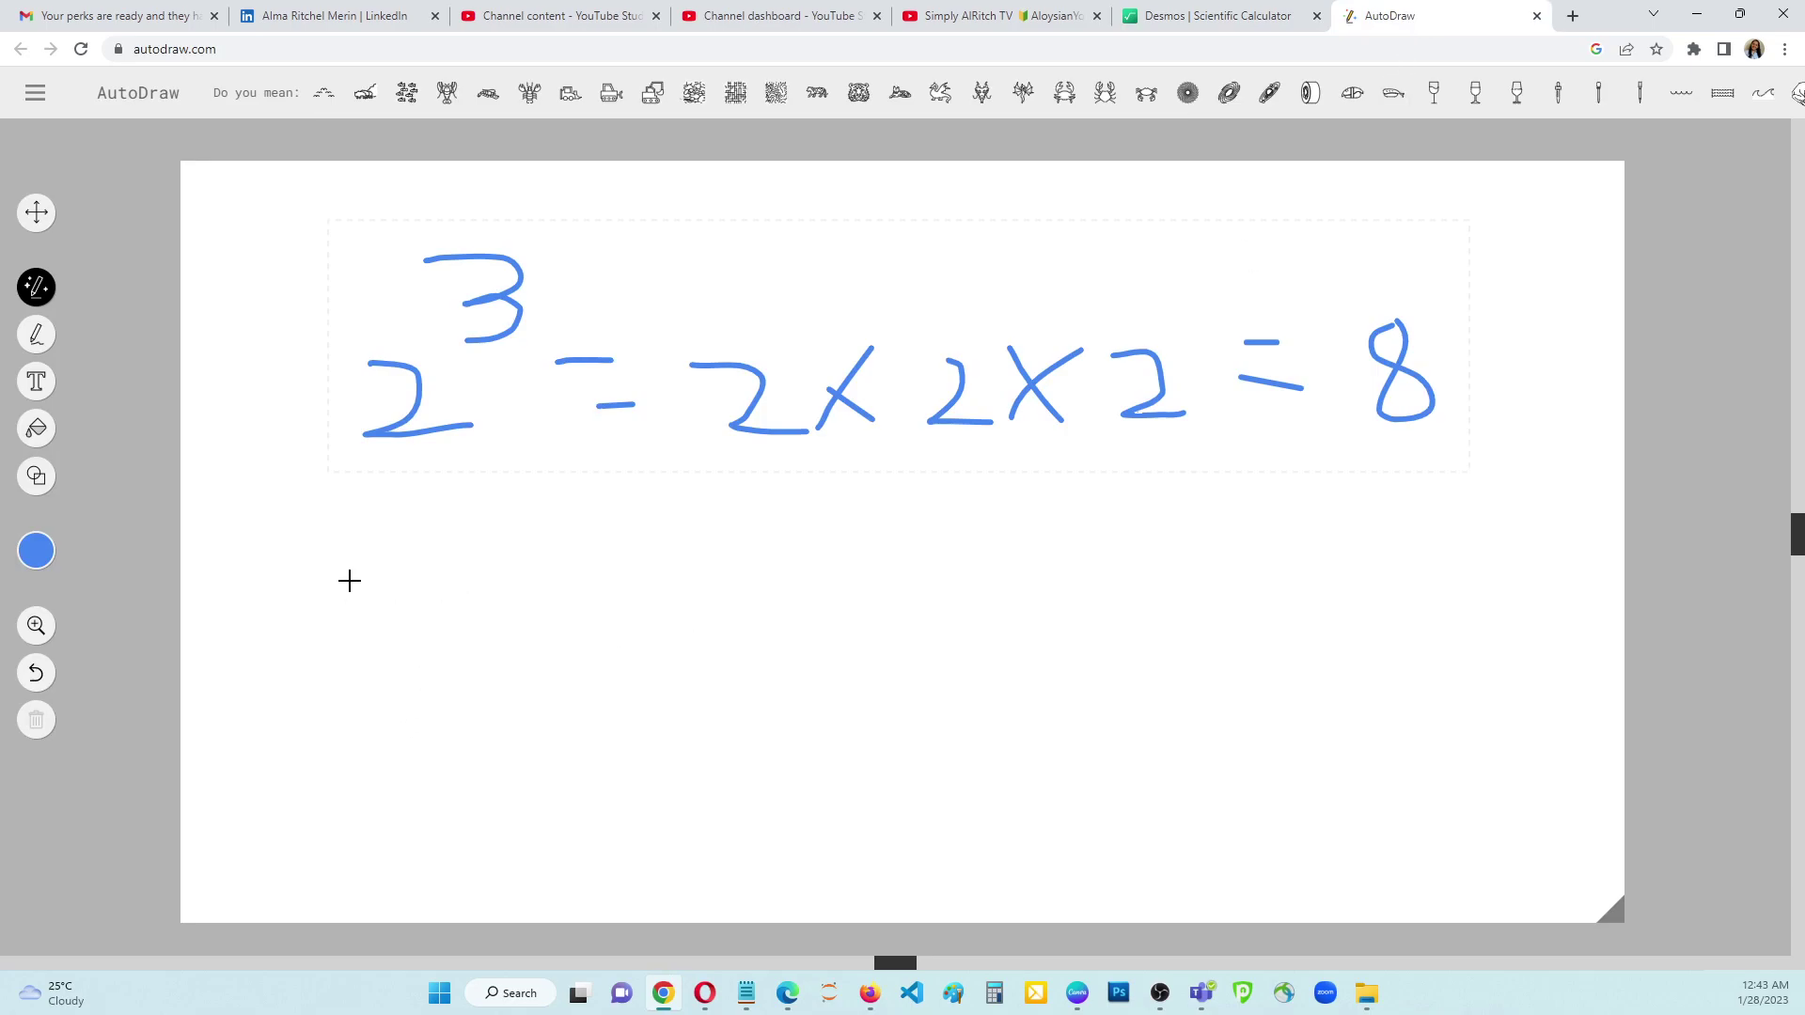
mouse_move(349, 581)
mouse_down()
mouse_move(419, 609)
mouse_move(347, 673)
mouse_move(442, 680)
mouse_up()
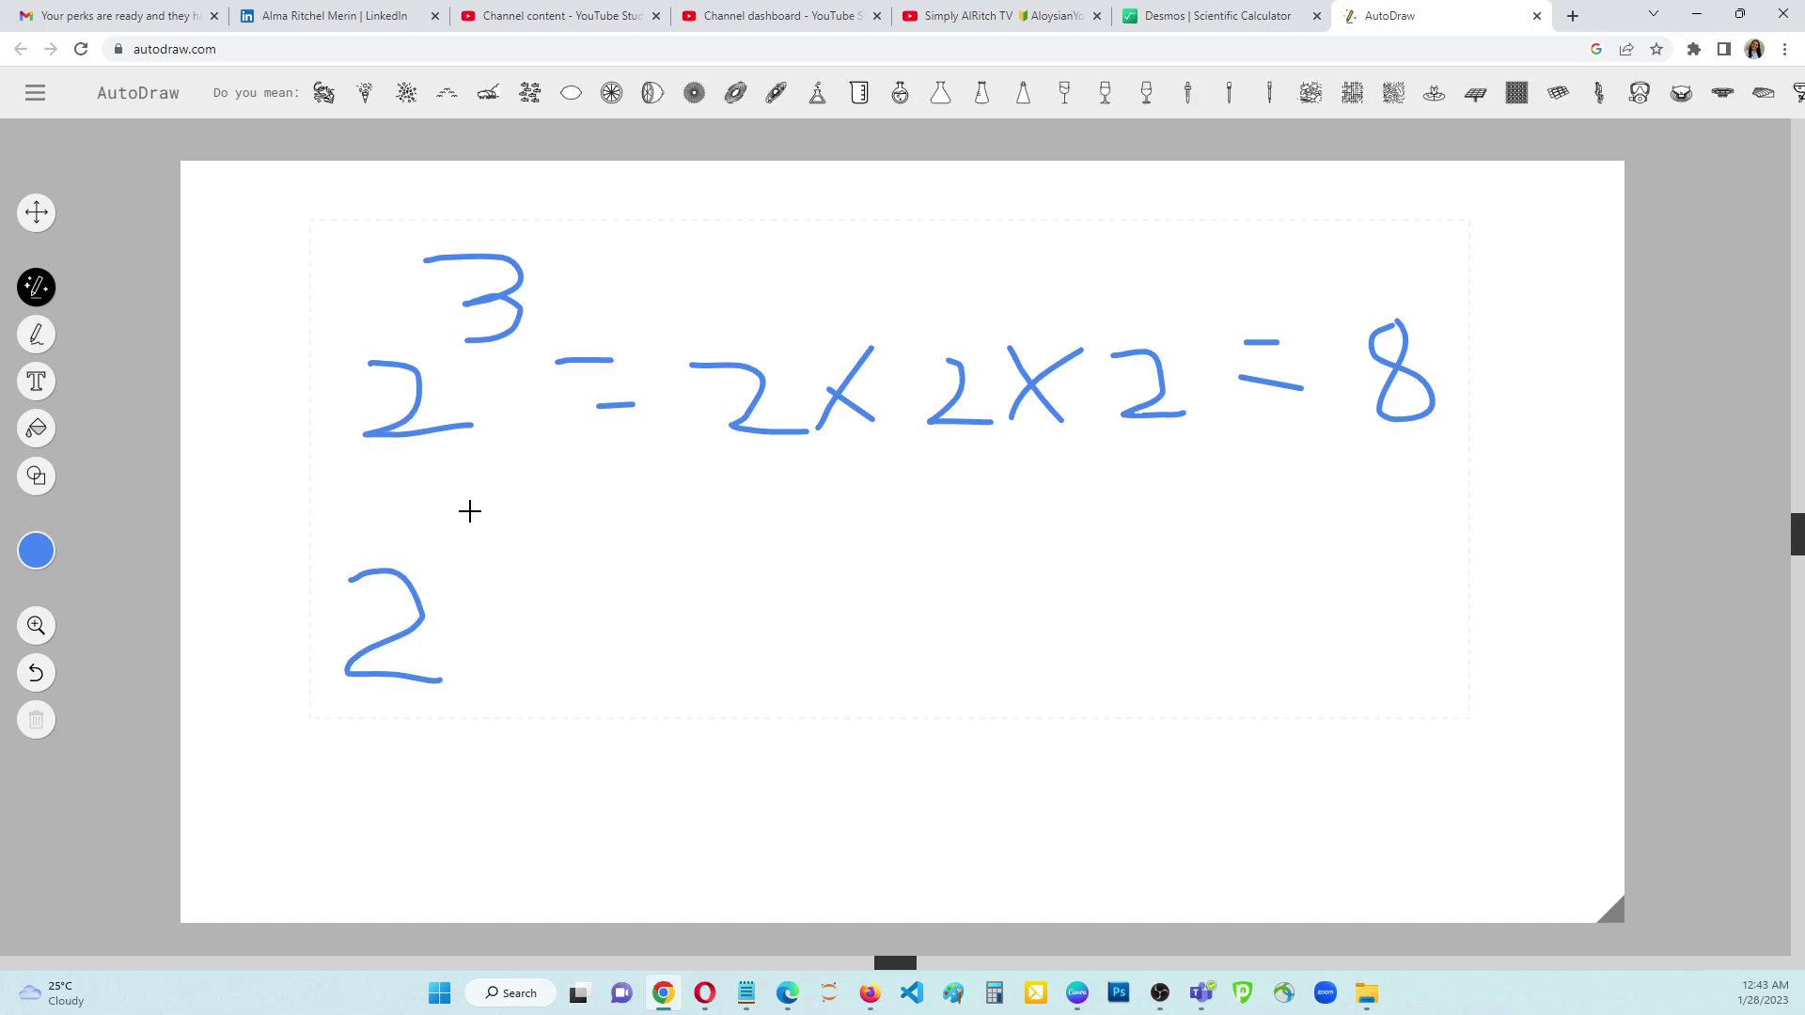
mouse_move(420, 508)
mouse_down()
mouse_move(480, 513)
mouse_move(536, 485)
mouse_move(540, 552)
mouse_move(511, 564)
mouse_up()
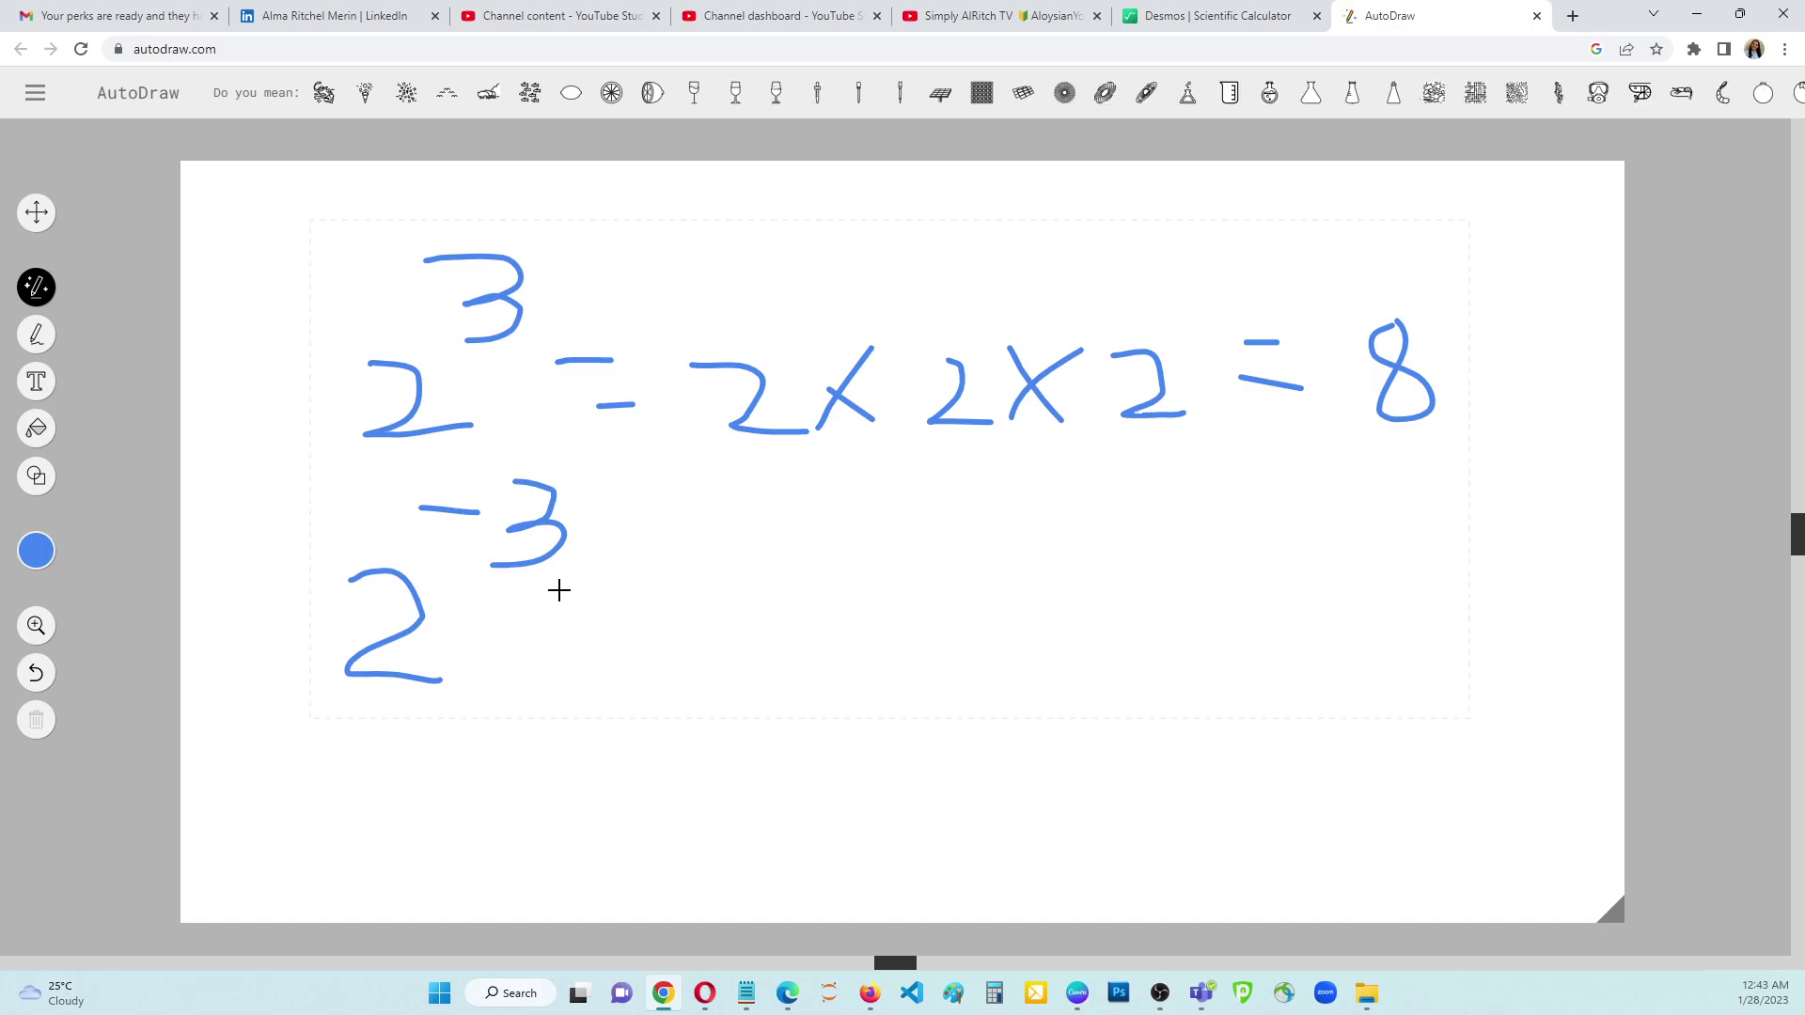
mouse_move(612, 595)
mouse_down()
mouse_move(672, 595)
mouse_move(624, 637)
mouse_move(665, 639)
mouse_up()
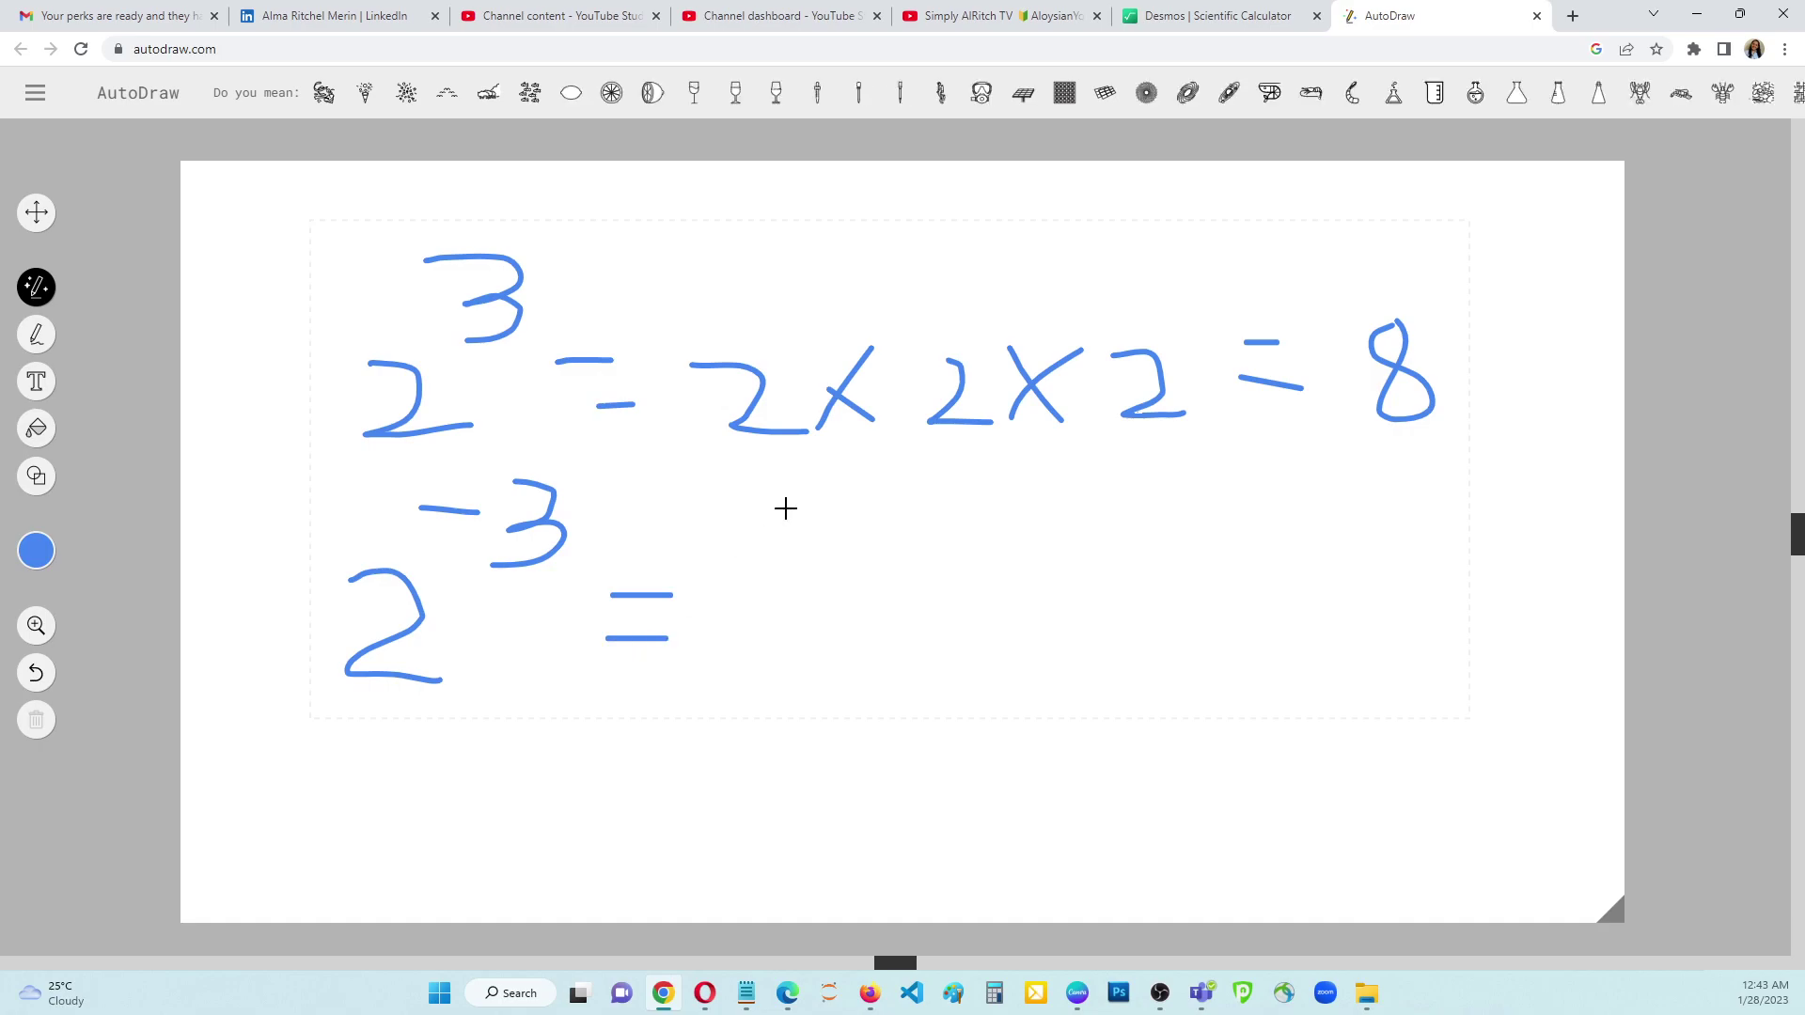
mouse_move(790, 498)
mouse_down()
mouse_move(785, 600)
mouse_move(862, 600)
mouse_up()
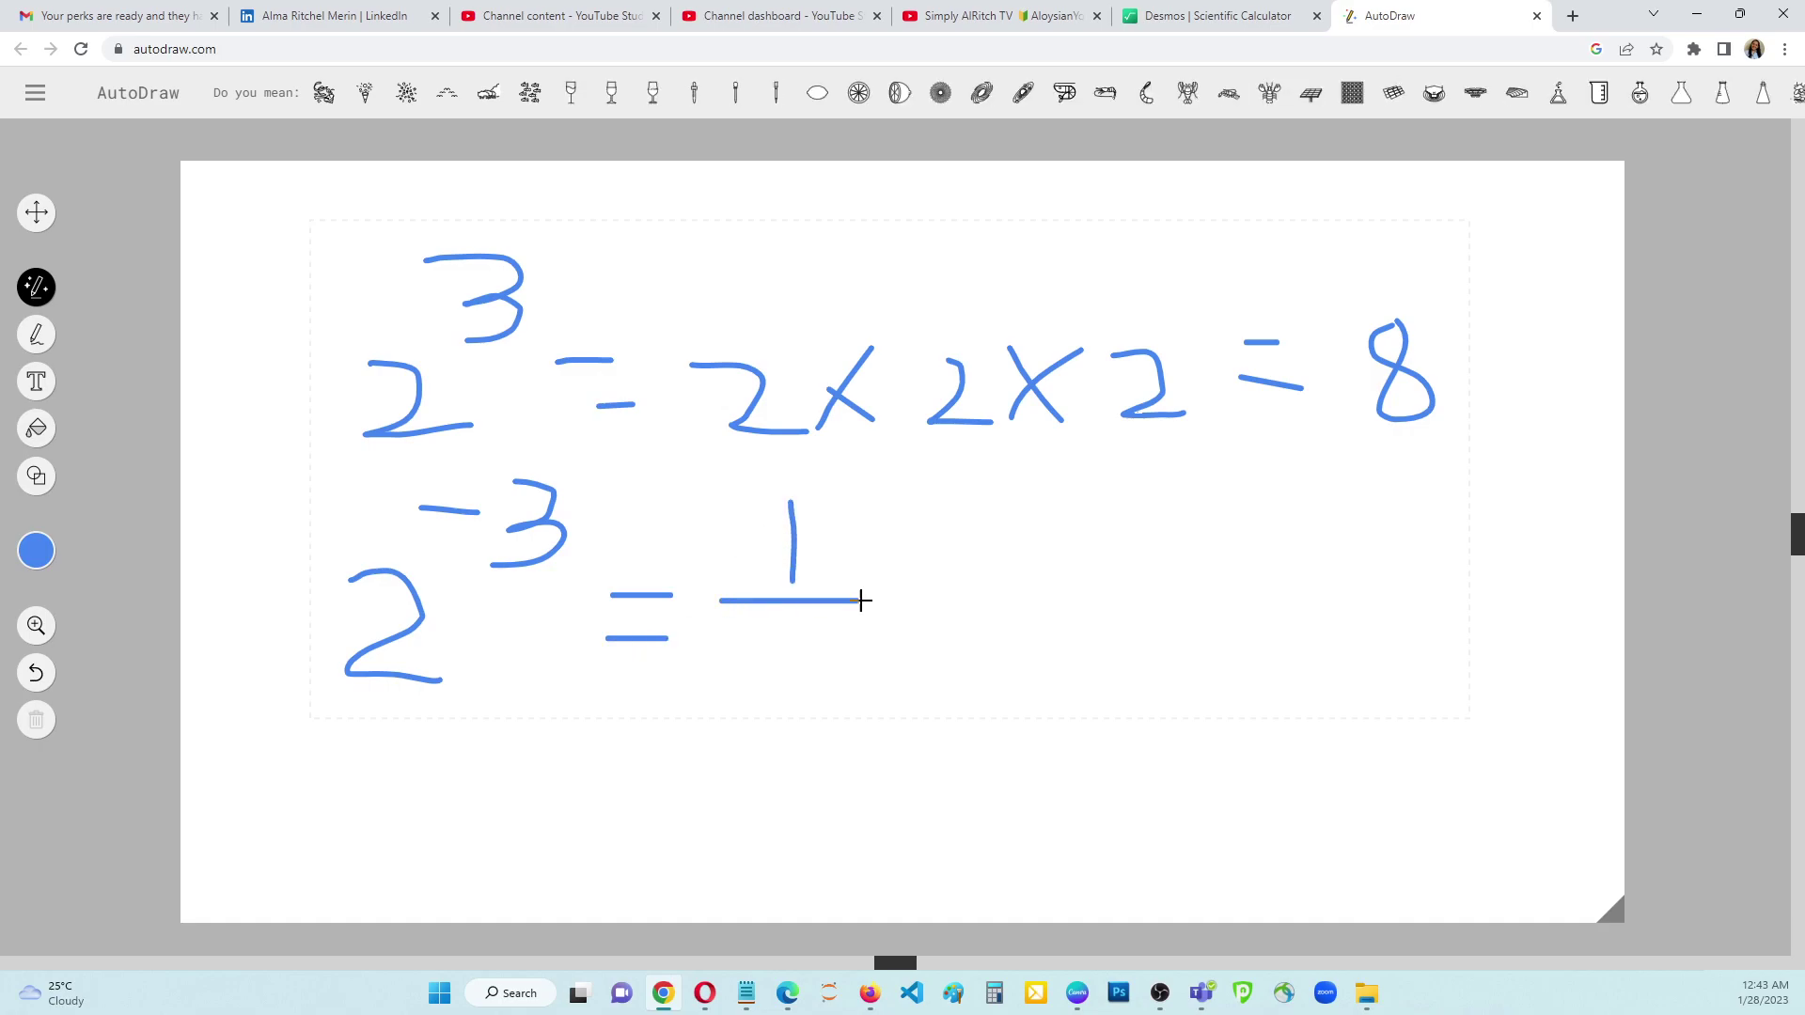
mouse_move(735, 674)
mouse_down()
mouse_move(780, 697)
mouse_move(716, 750)
mouse_move(799, 747)
mouse_up()
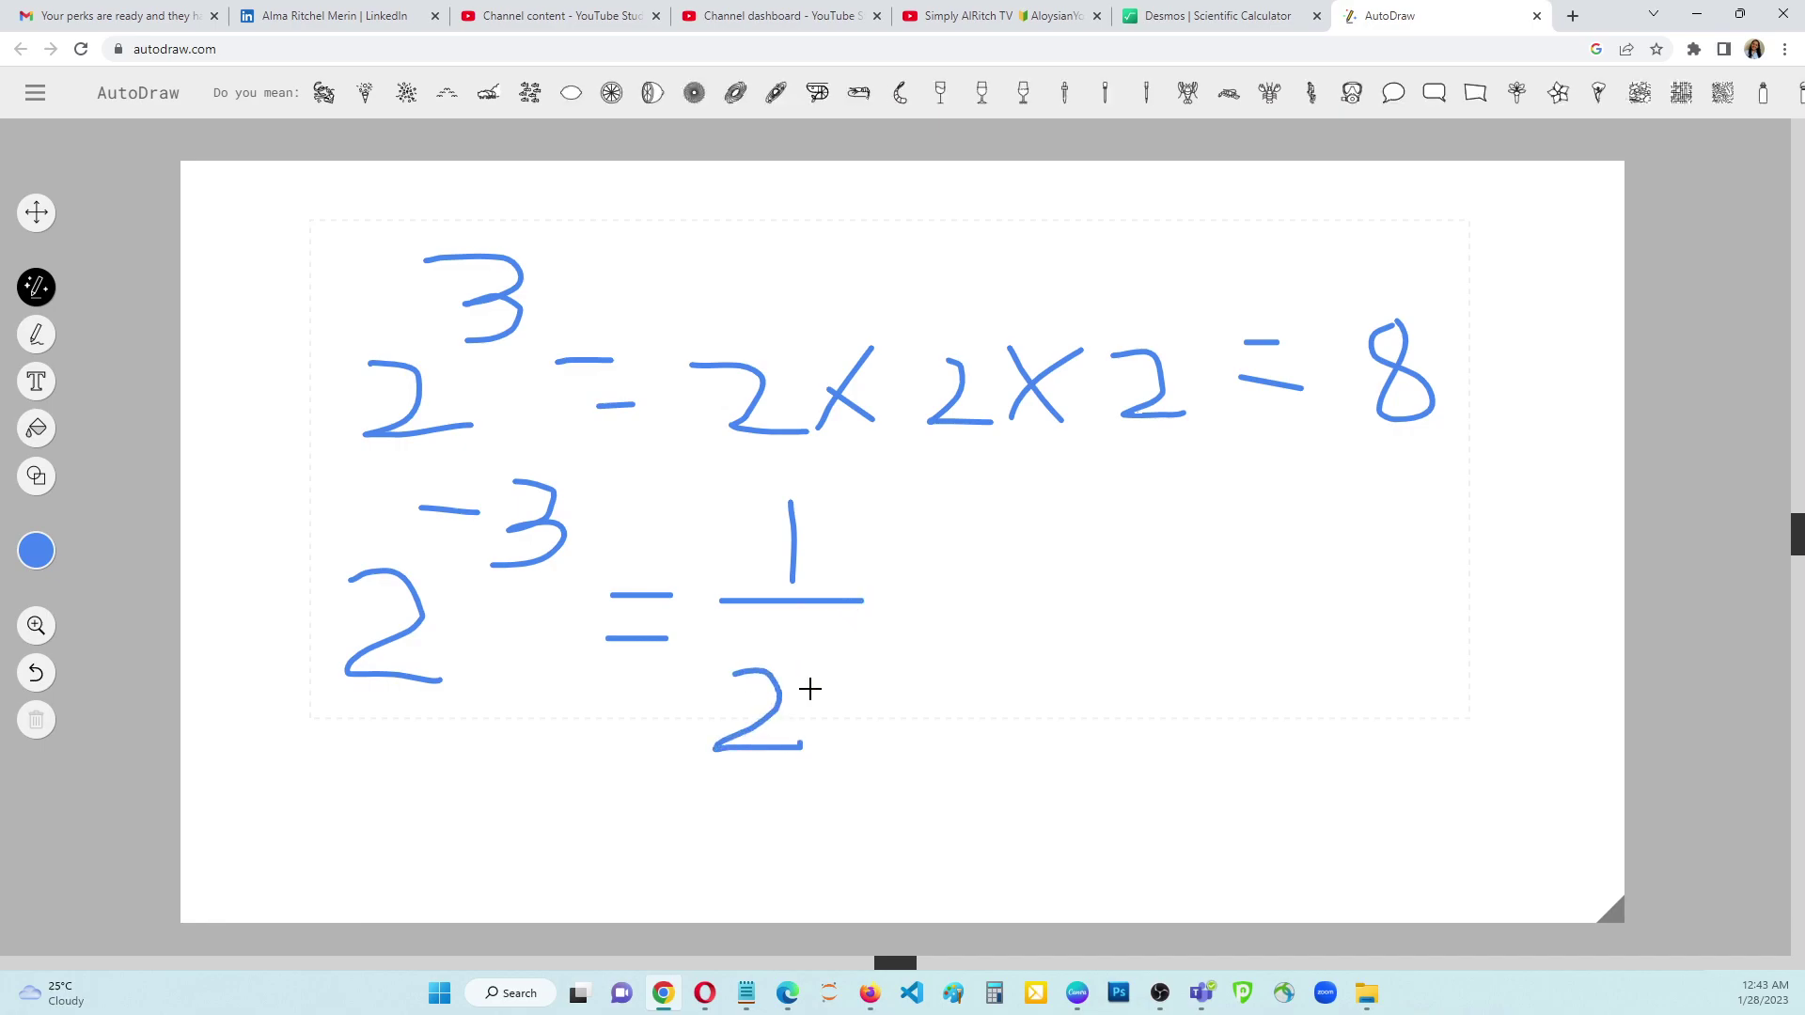
mouse_move(792, 629)
mouse_down()
mouse_move(846, 628)
mouse_move(820, 659)
mouse_move(861, 663)
mouse_move(810, 684)
mouse_up()
mouse_move(959, 579)
mouse_down()
mouse_move(1013, 578)
mouse_move(1014, 608)
mouse_up()
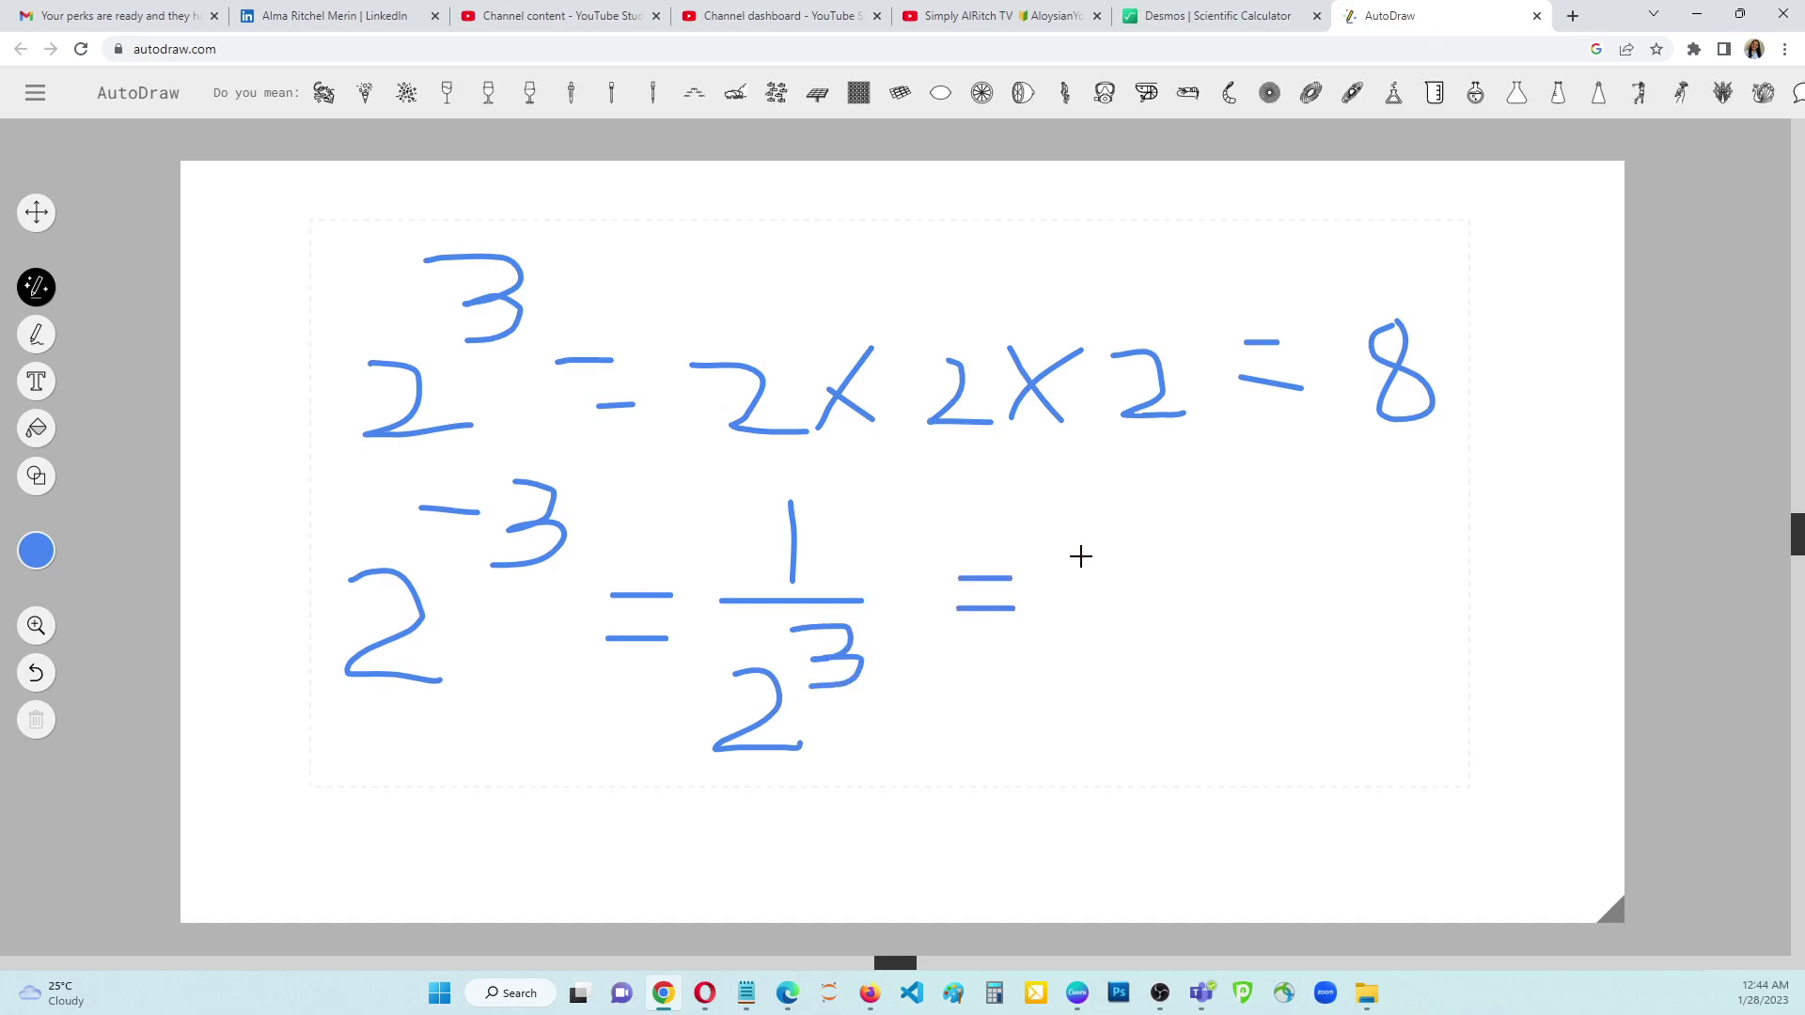
Step: Extend the second handwritten line with 1/8 = 0.125 after the last equals sign
mouse_move(1089, 523)
mouse_down()
mouse_move(1088, 592)
mouse_move(1141, 621)
mouse_move(1060, 657)
mouse_move(1112, 689)
mouse_move(1088, 737)
mouse_move(1074, 694)
mouse_move(1099, 663)
mouse_up()
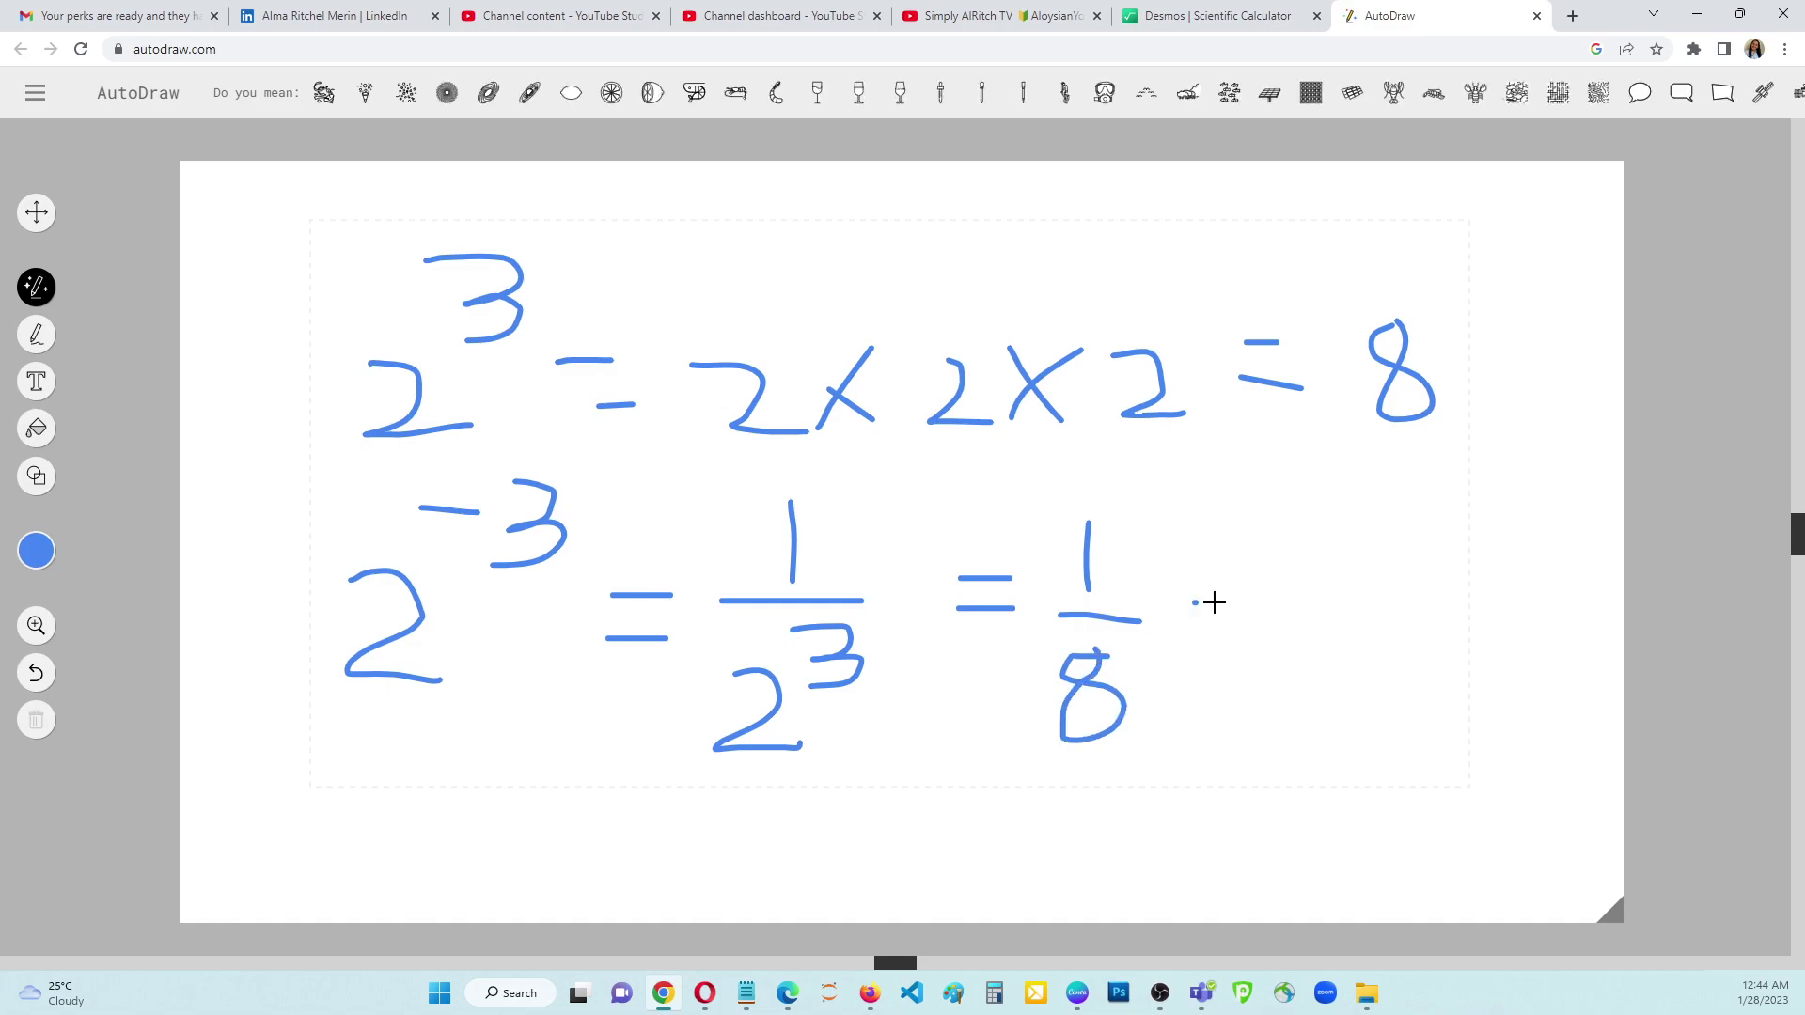
mouse_move(1214, 603)
mouse_down()
mouse_move(1239, 600)
mouse_move(1239, 627)
mouse_up()
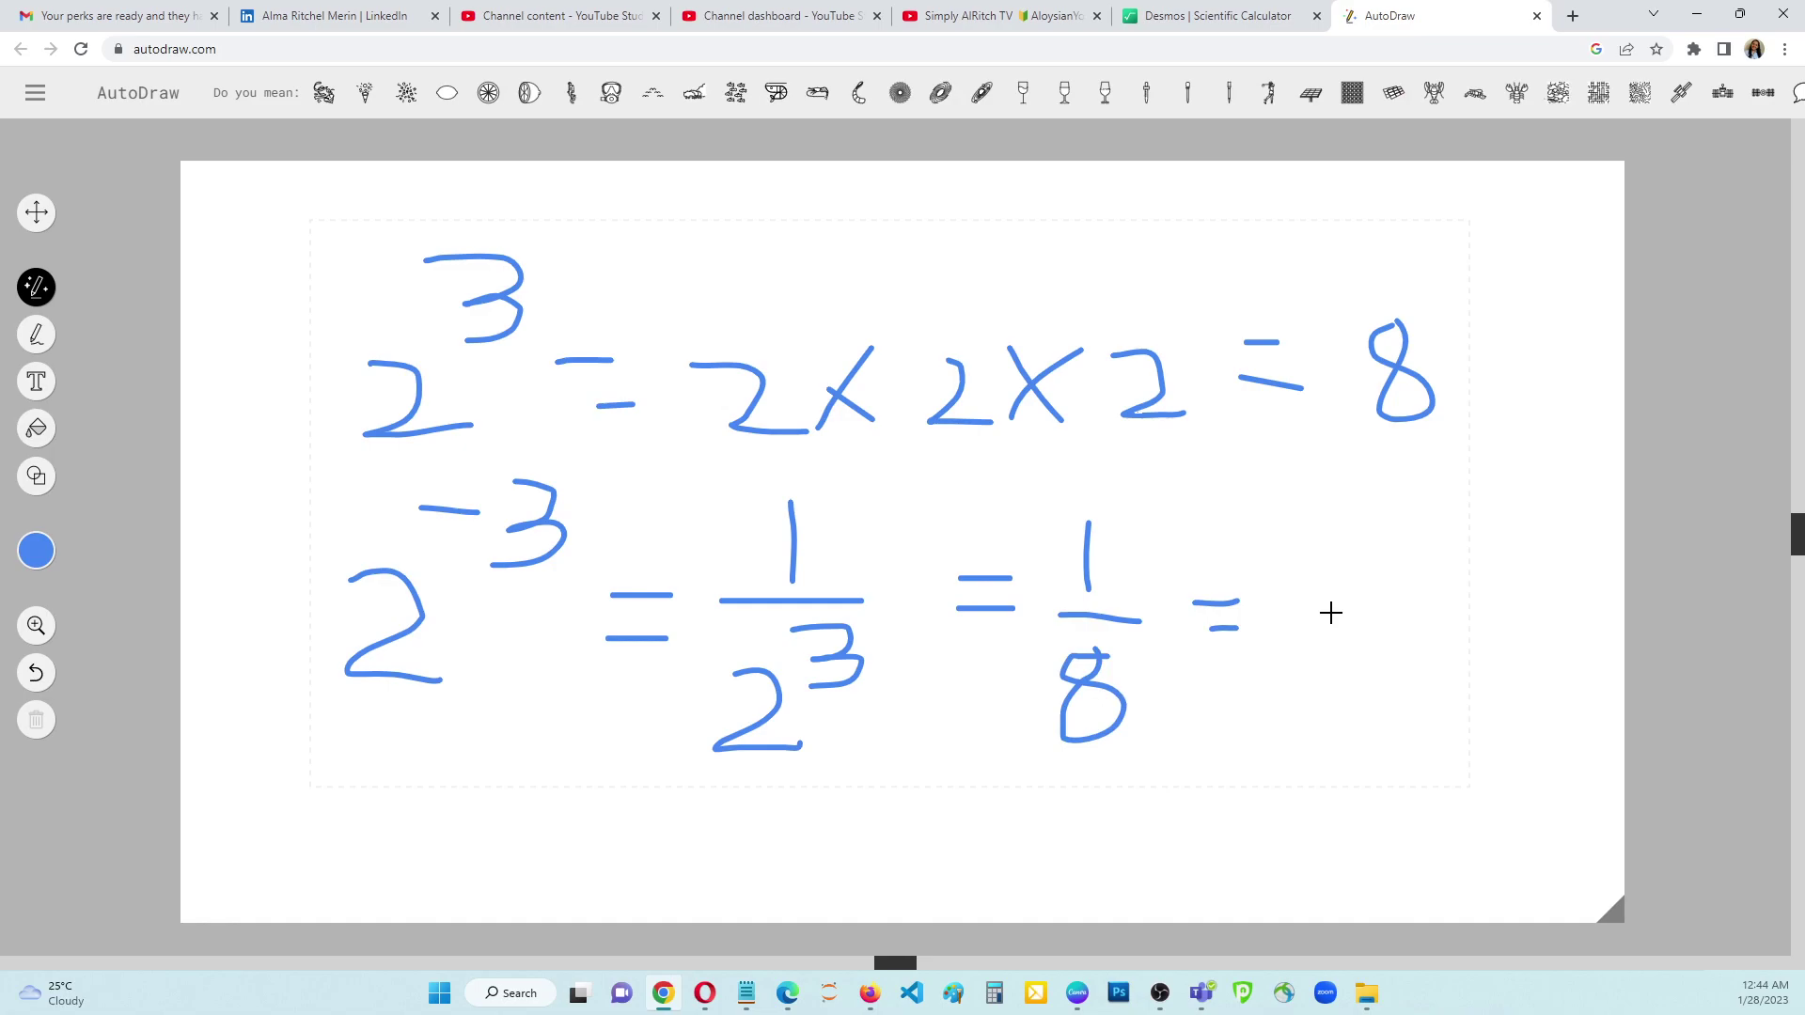
mouse_move(1316, 585)
mouse_down()
mouse_move(1297, 612)
mouse_move(1329, 645)
mouse_move(1339, 591)
mouse_move(1313, 585)
mouse_up()
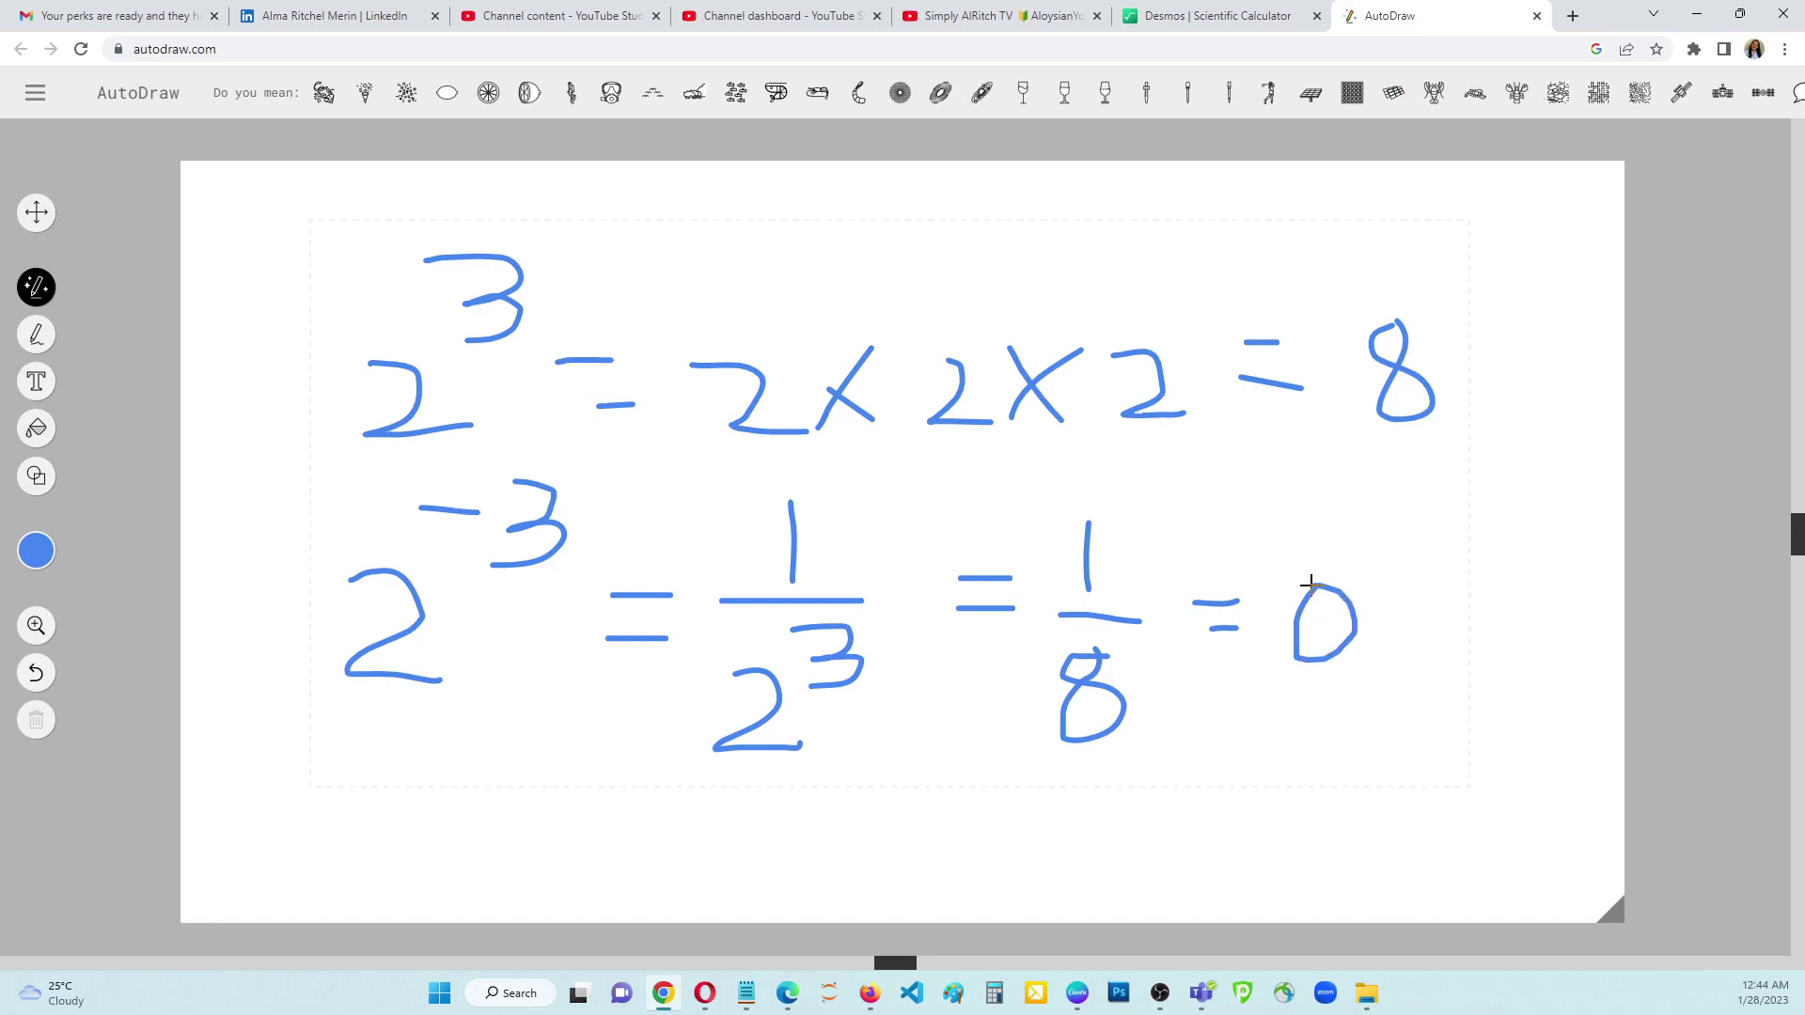
click(1388, 636)
drag(1443, 578, 1446, 696)
mouse_move(1467, 592)
mouse_down()
mouse_move(1491, 612)
mouse_move(1466, 661)
mouse_move(1526, 662)
mouse_up()
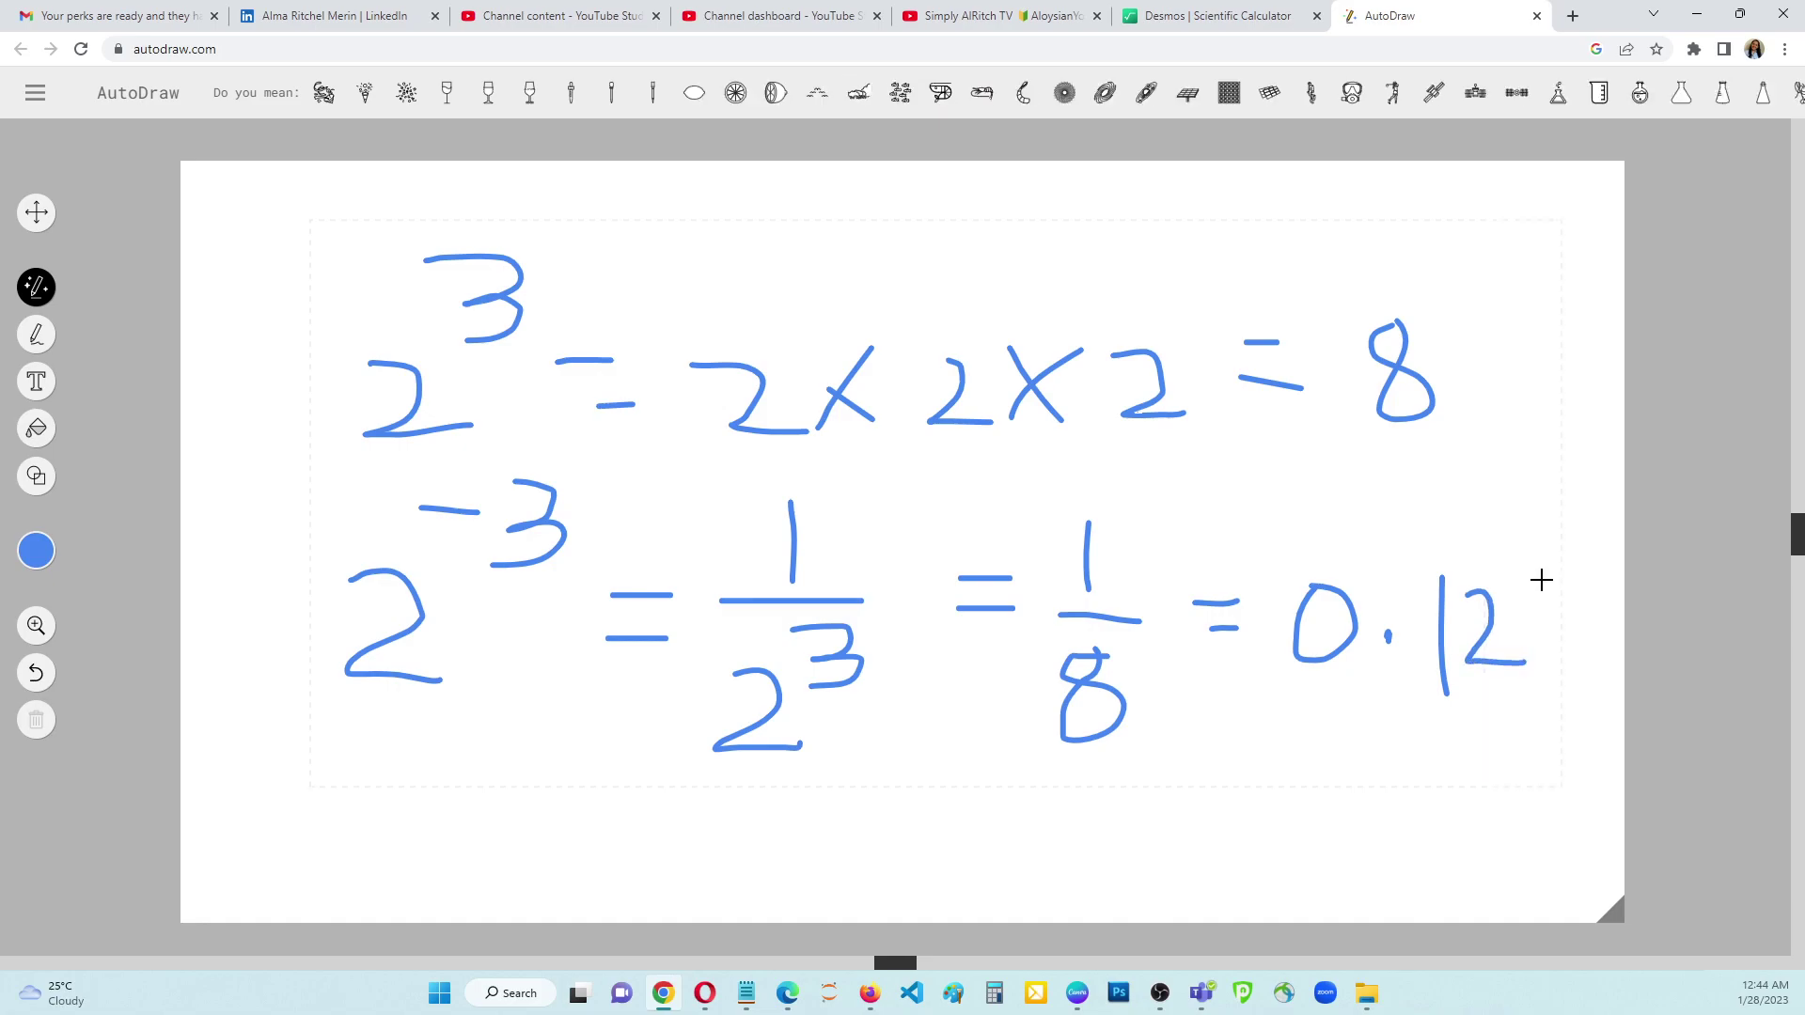
mouse_move(1542, 583)
mouse_down()
mouse_move(1542, 625)
mouse_move(1582, 658)
mouse_move(1533, 679)
mouse_up()
drag(1537, 582, 1584, 583)
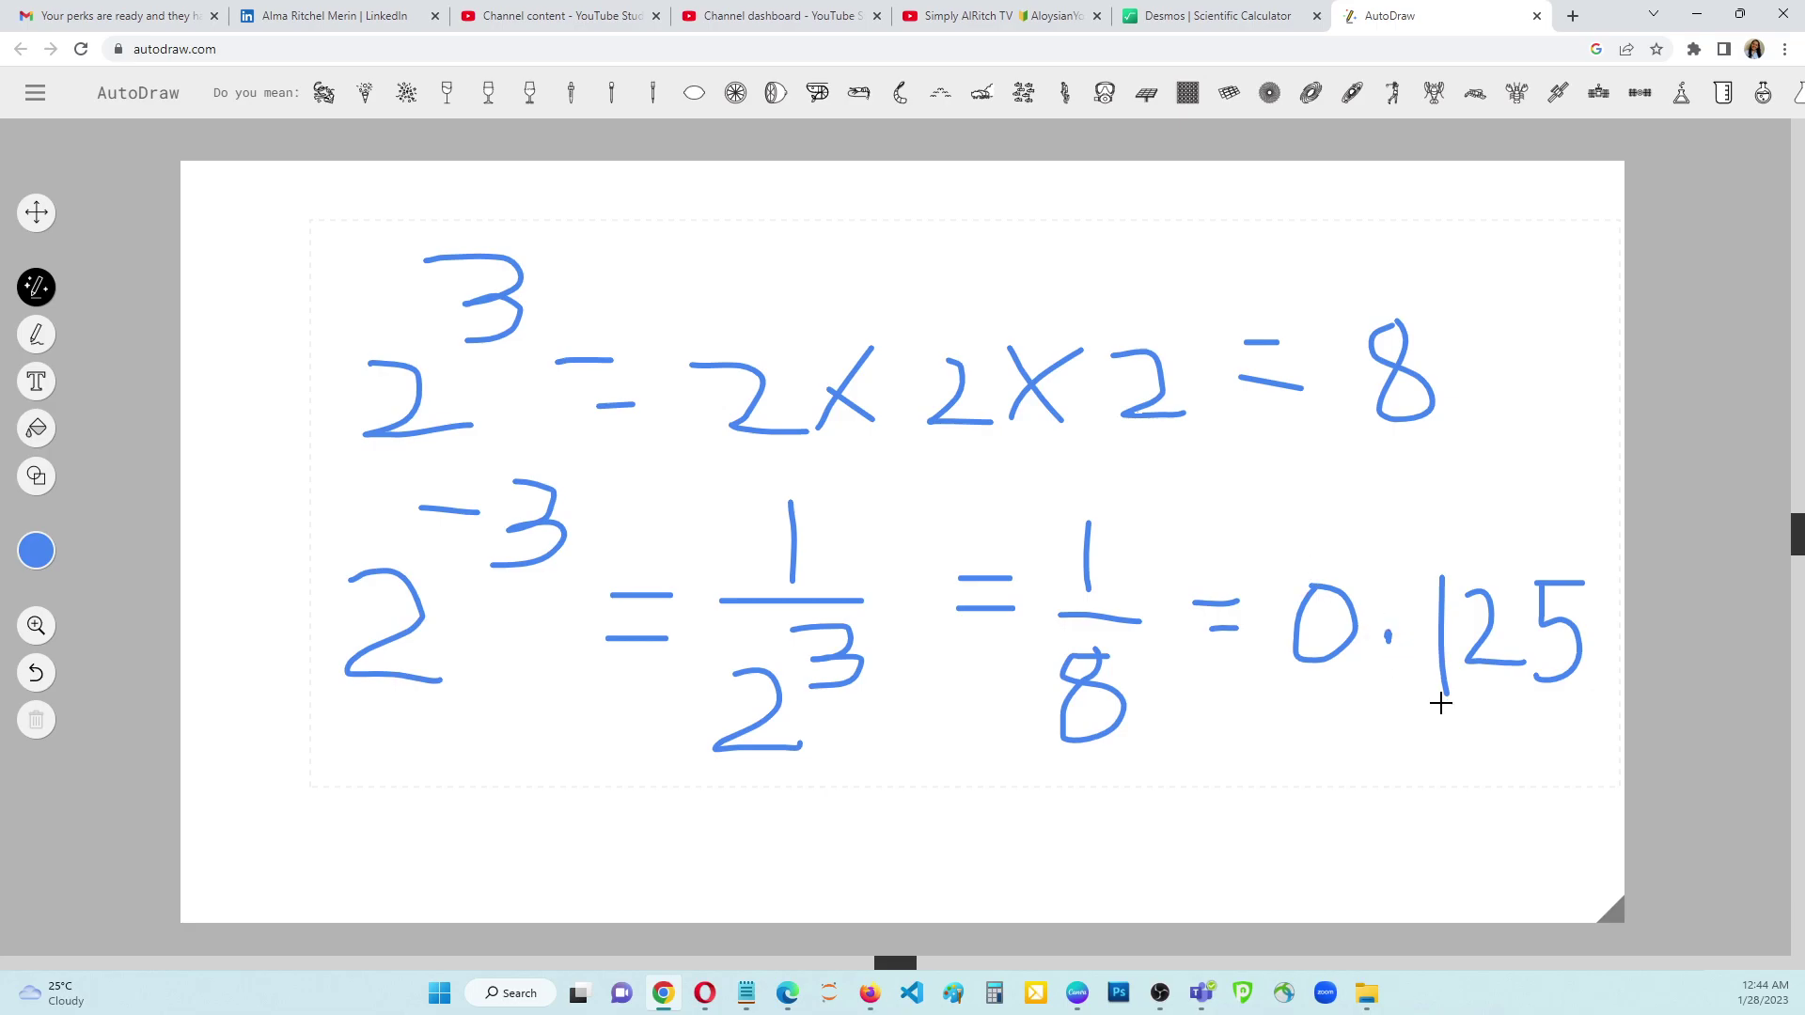
Step: Clear Desmos and enter 2^-3 so the result reads 0.125
click(1217, 17)
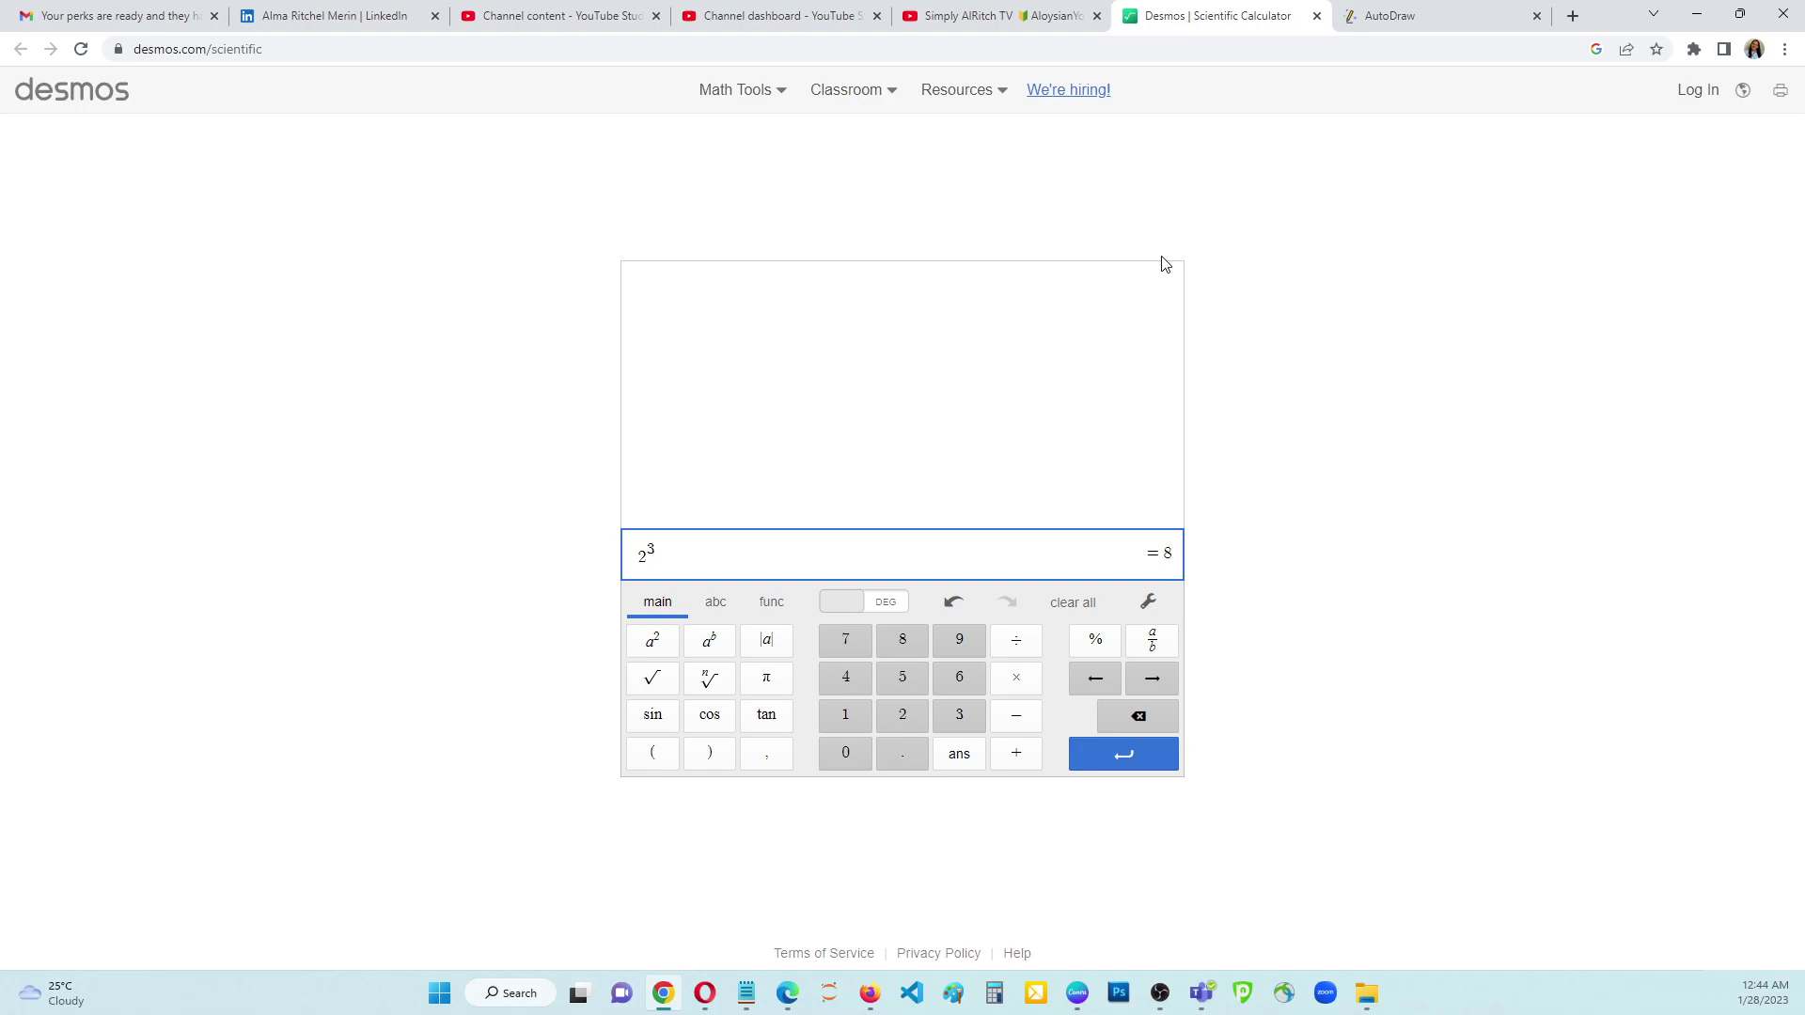
click(1071, 607)
click(904, 722)
click(768, 601)
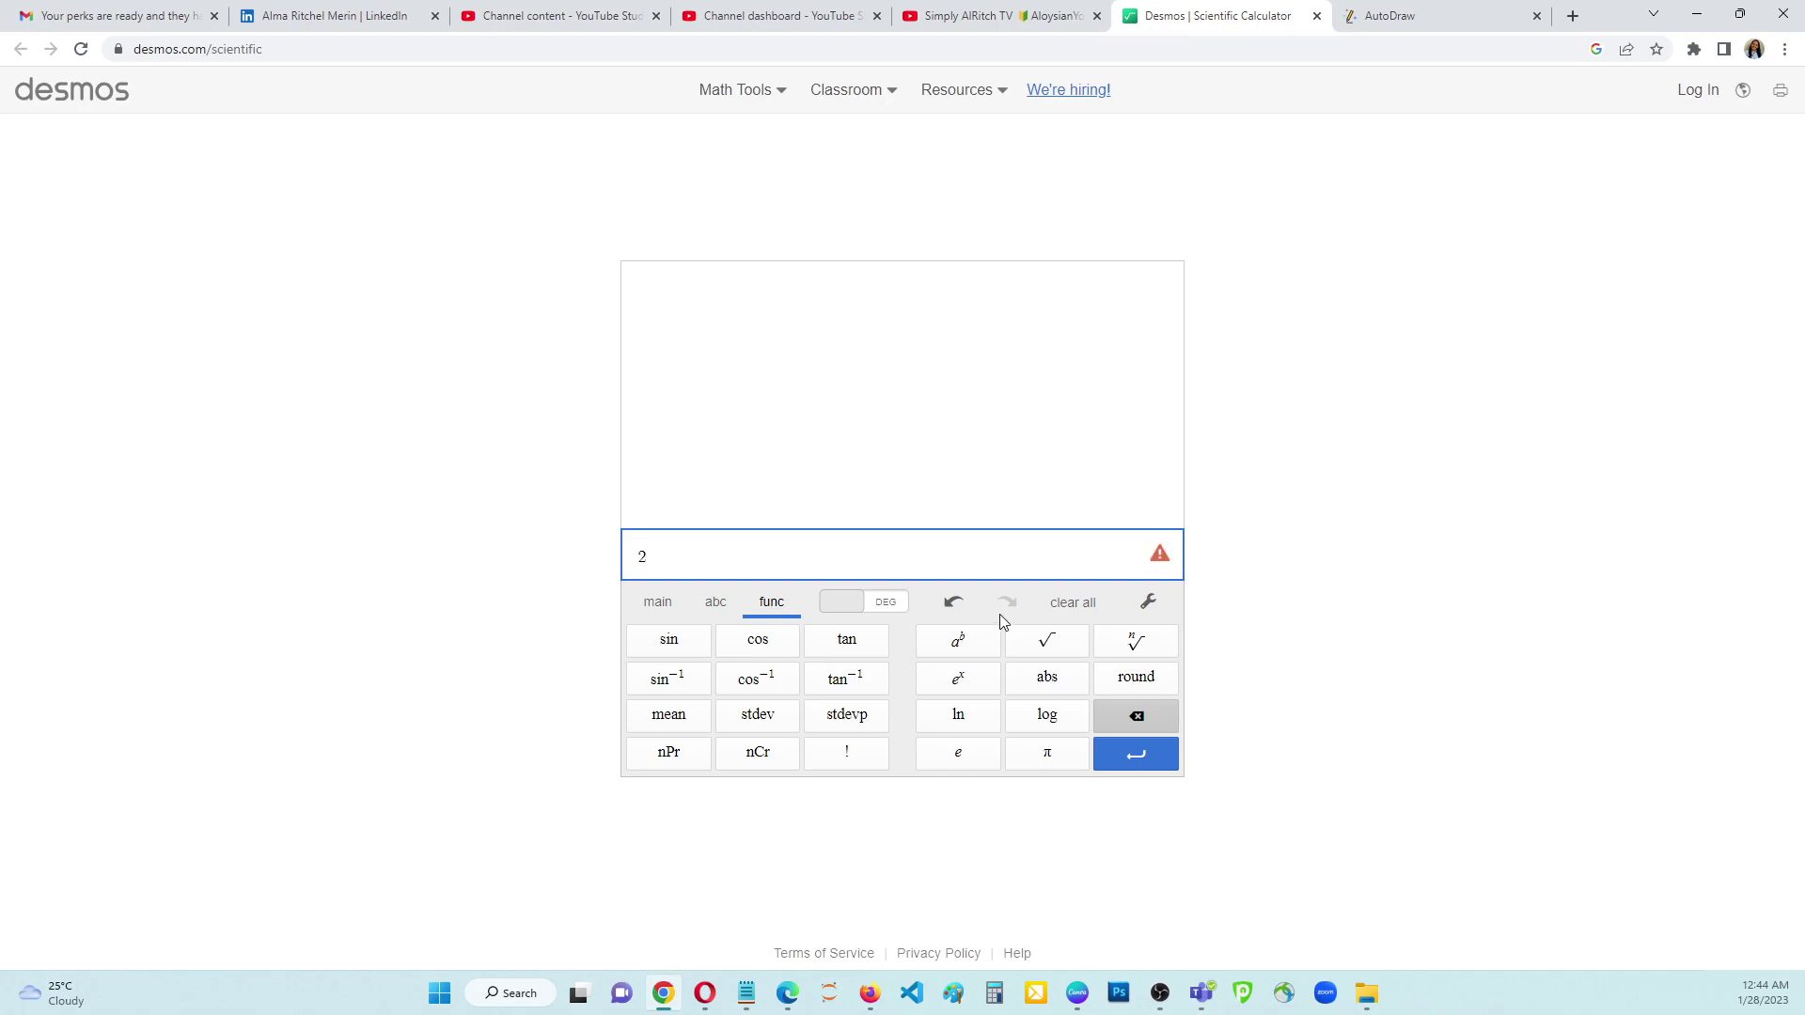
click(655, 606)
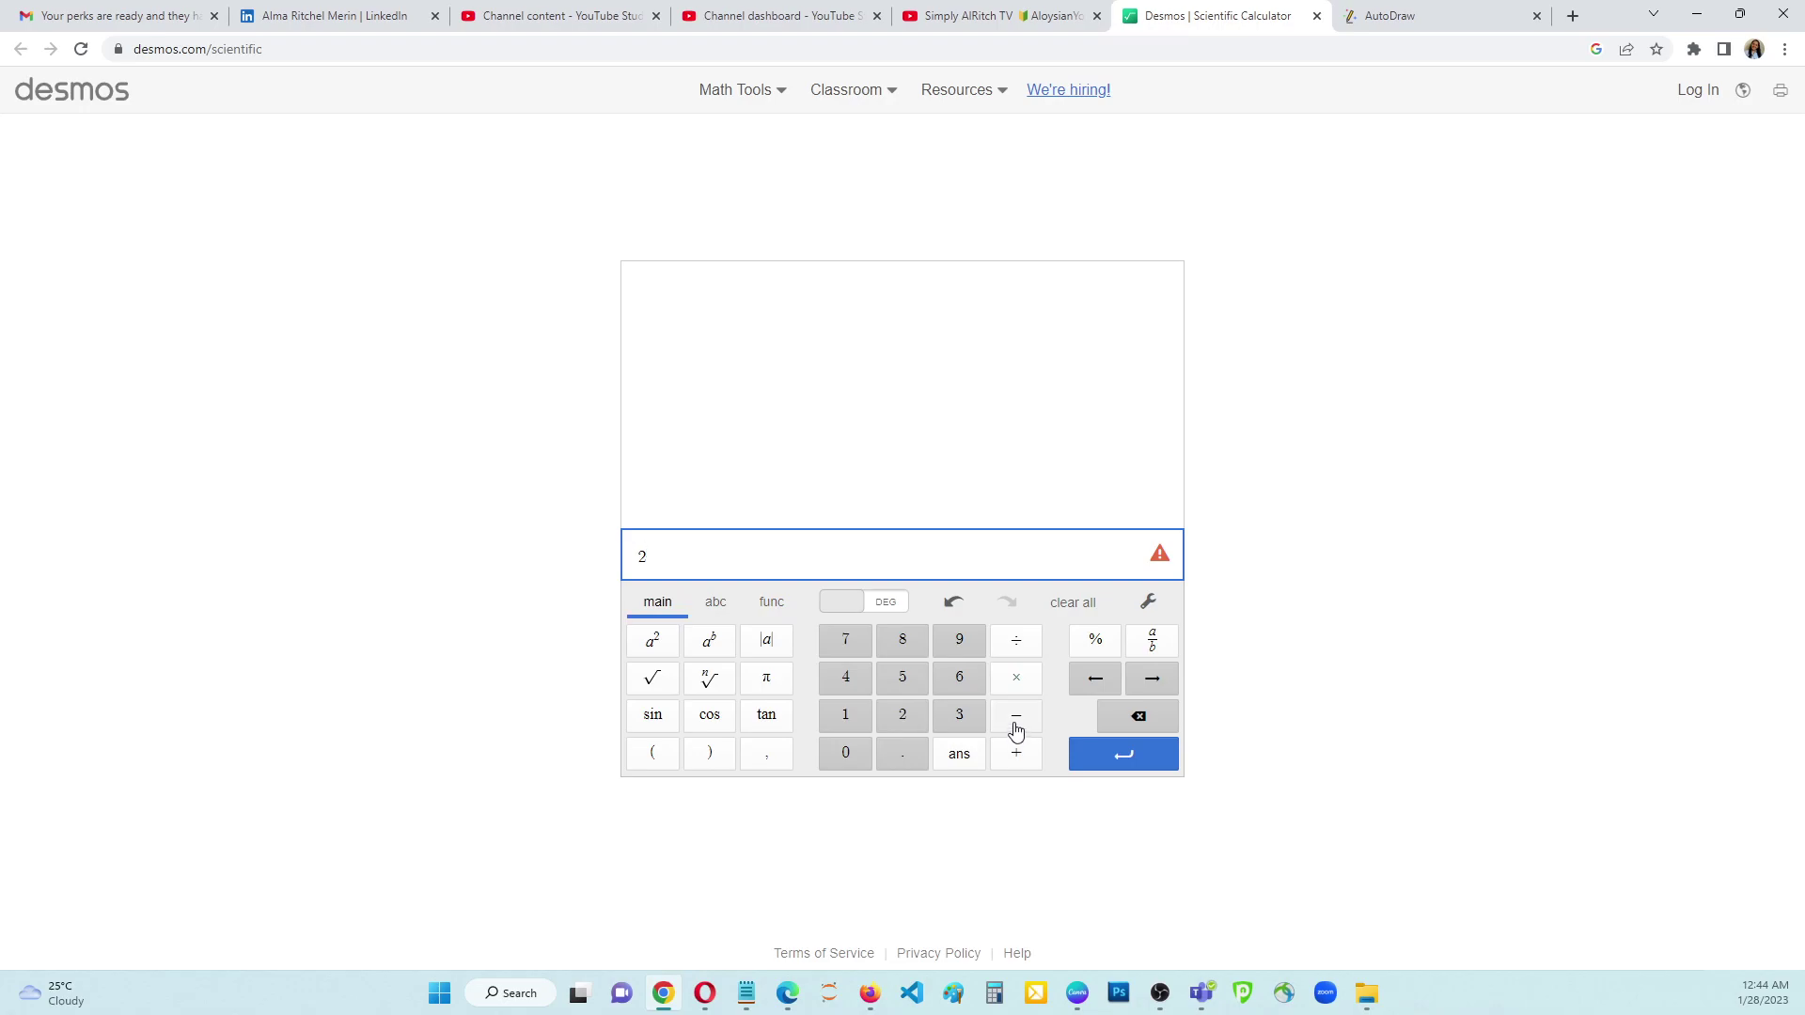
click(1016, 722)
click(960, 720)
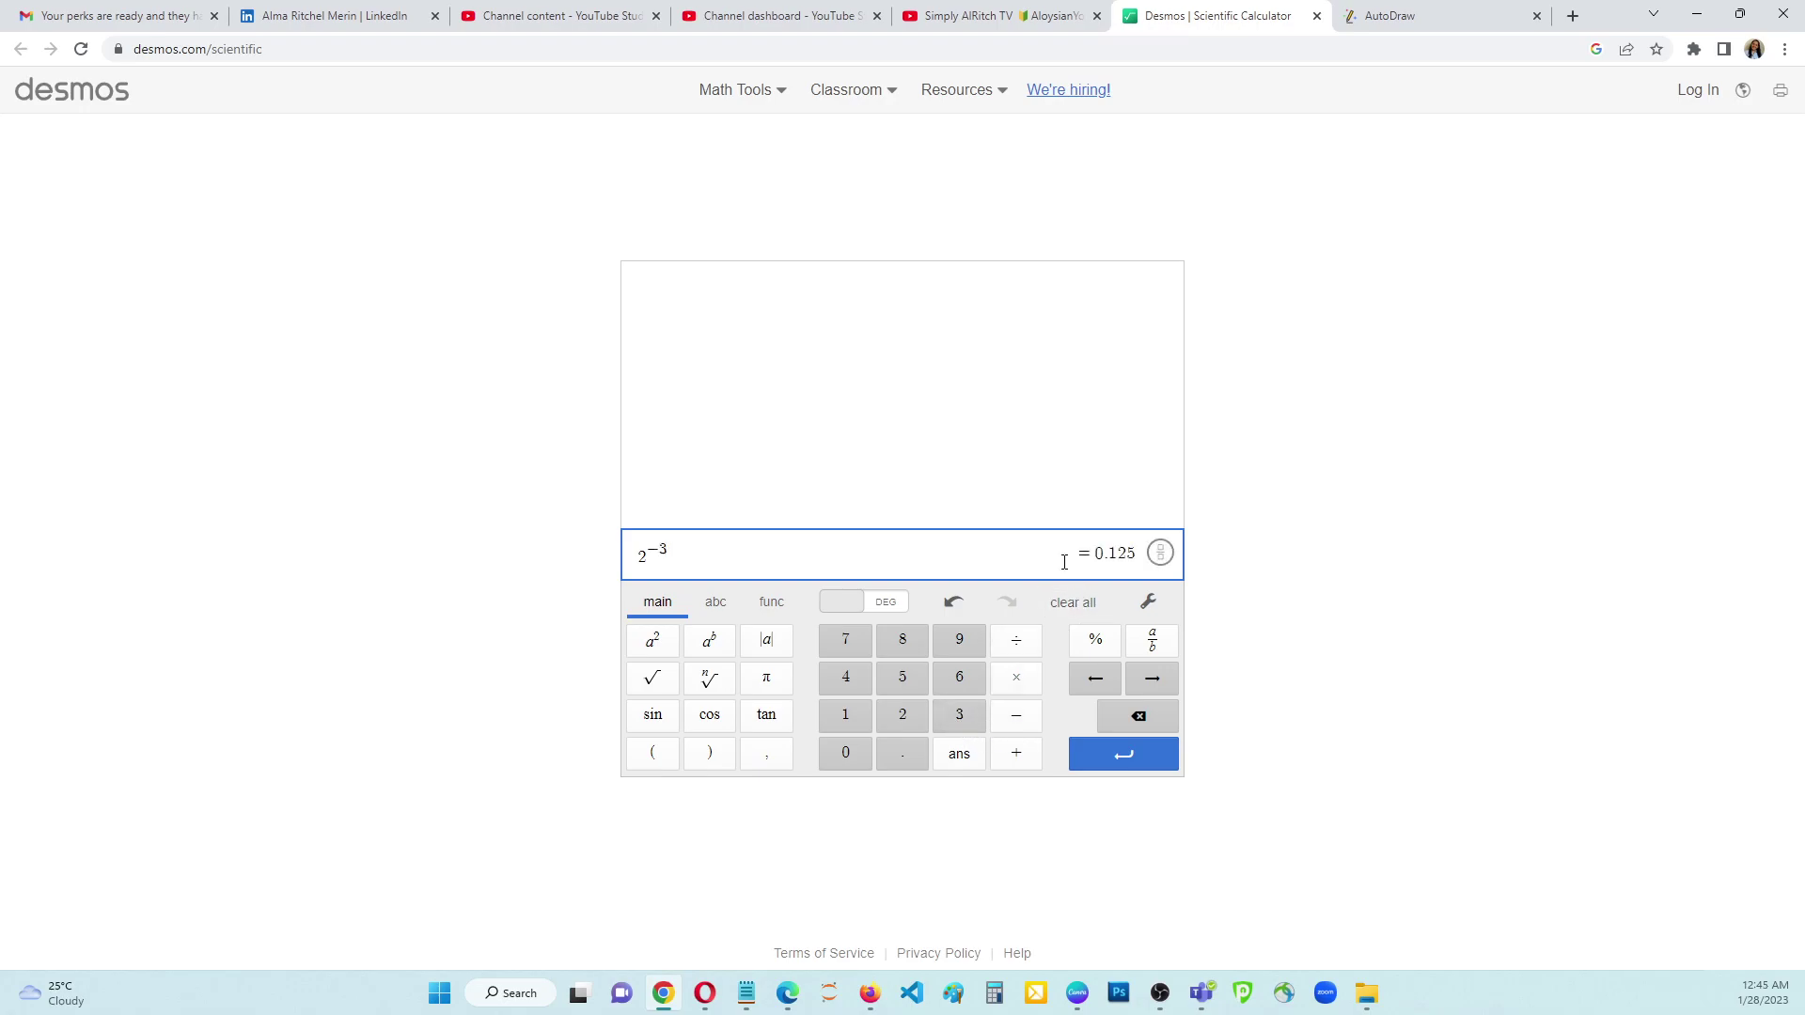